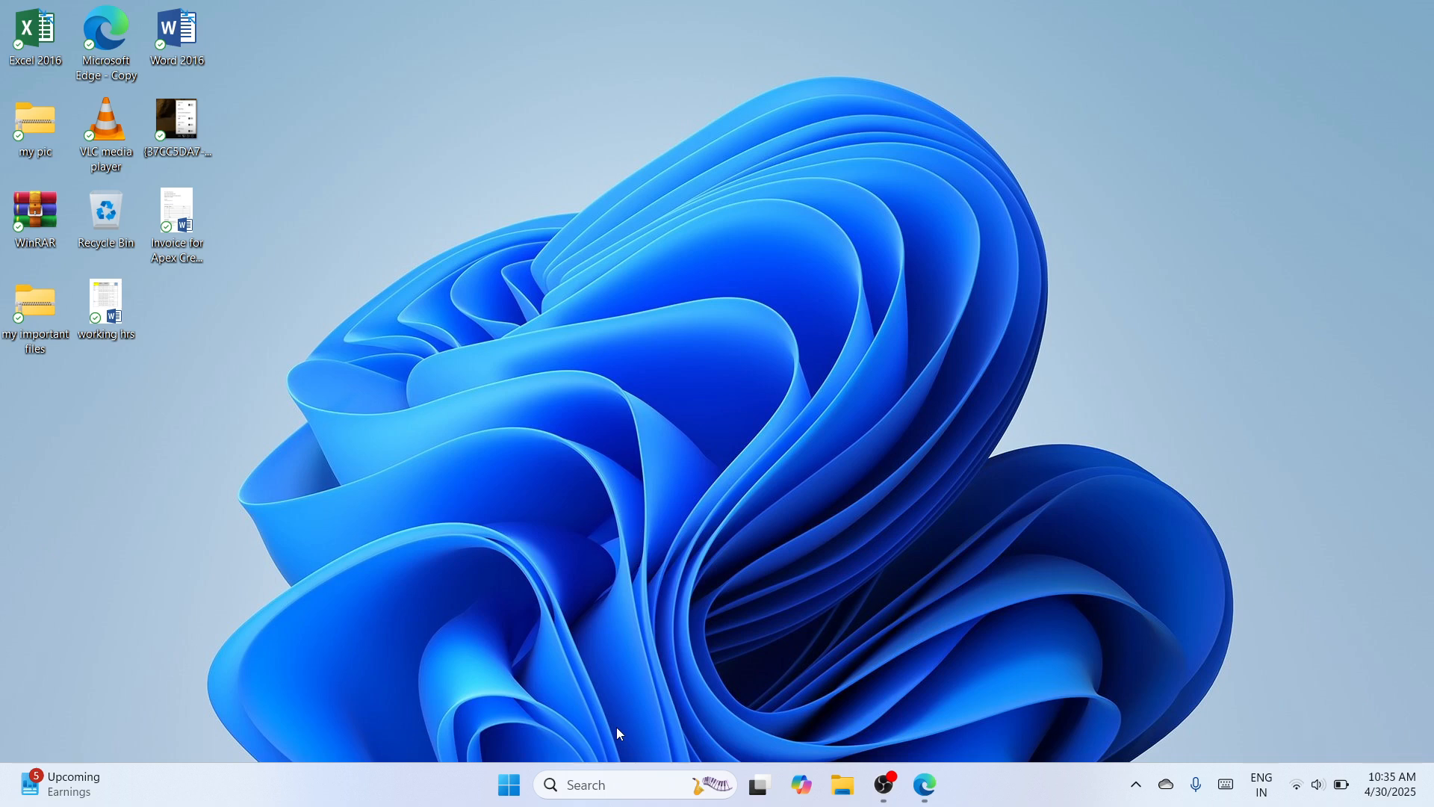
# Find and open the Windows Settings app.
pyautogui.click(603, 787)
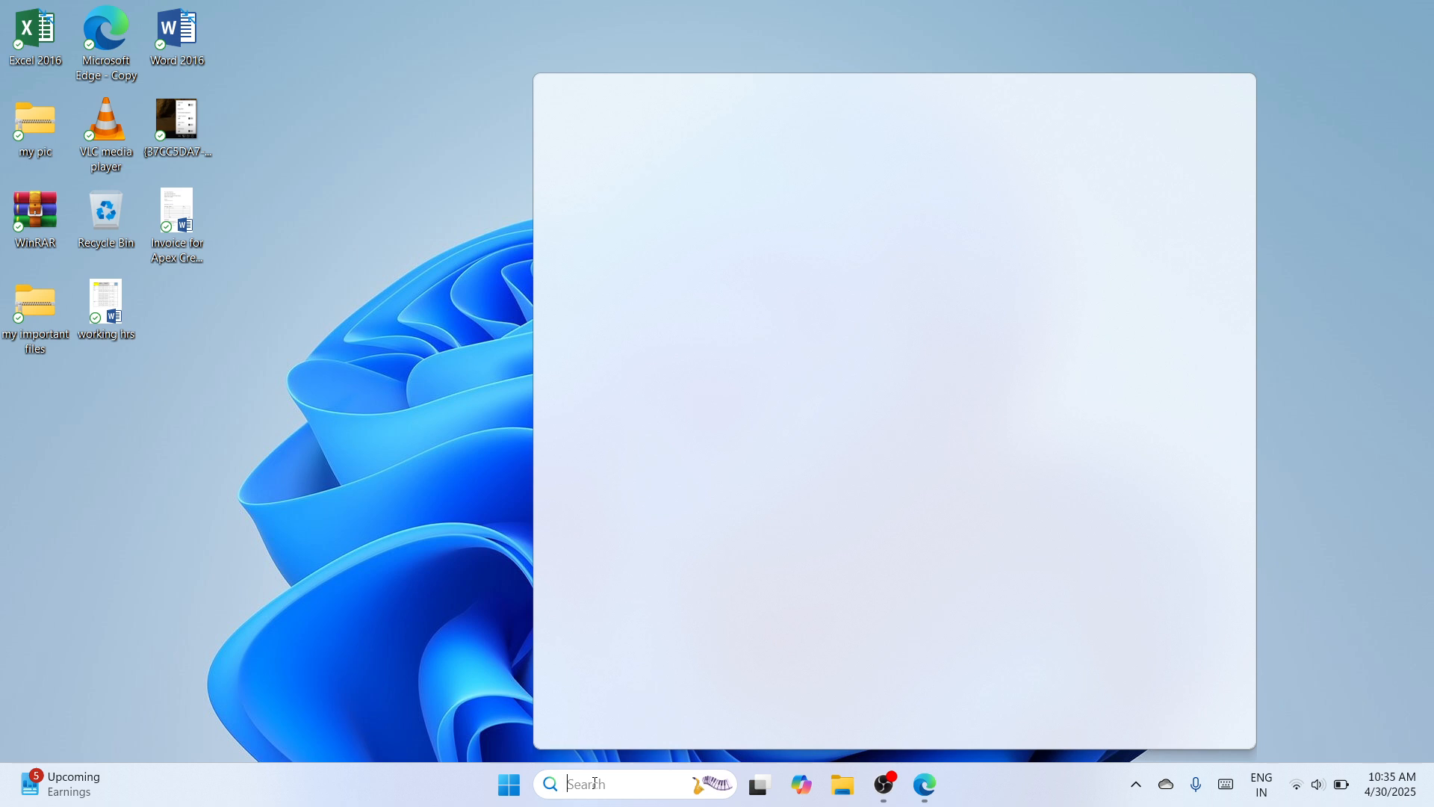
pyautogui.write('settings')
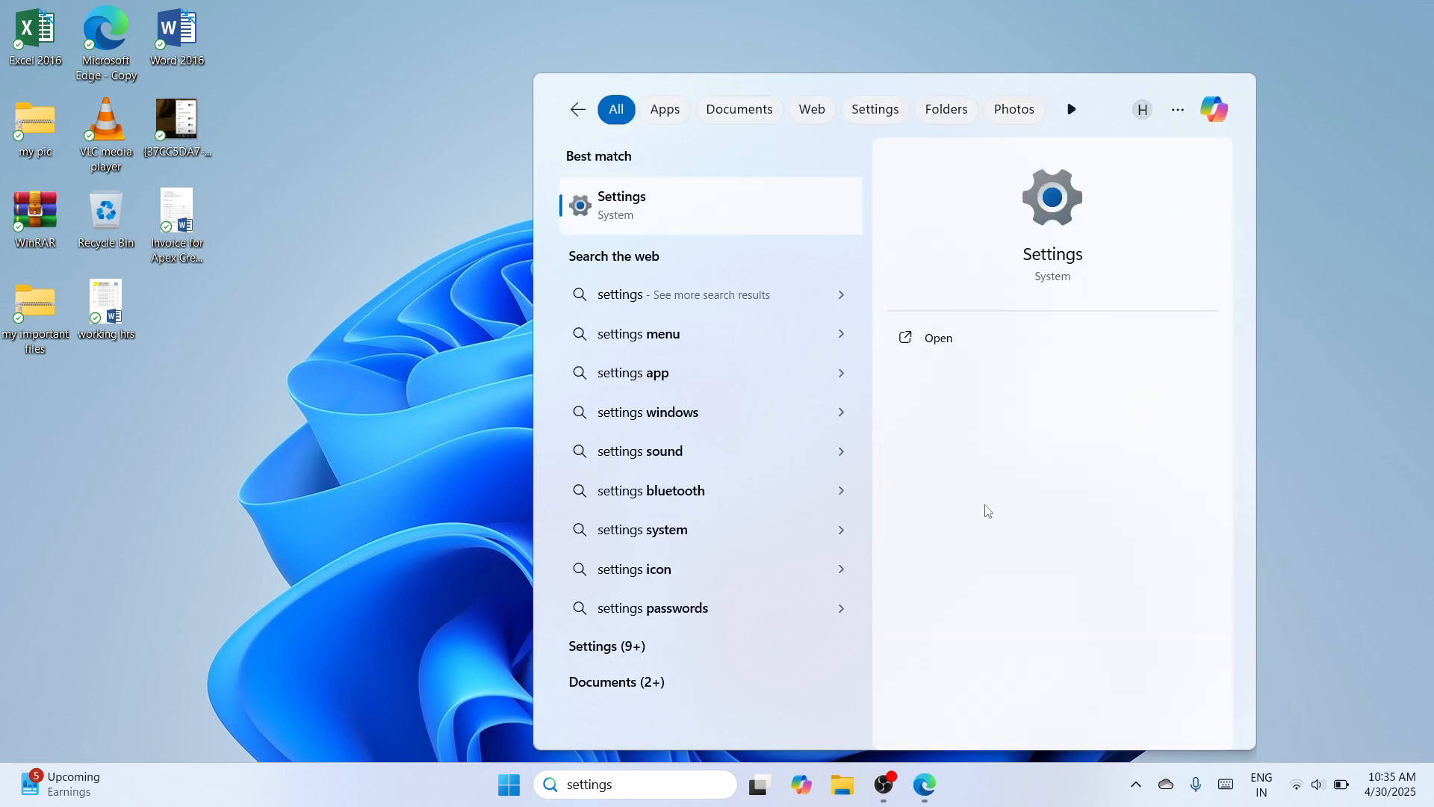
pyautogui.click(916, 342)
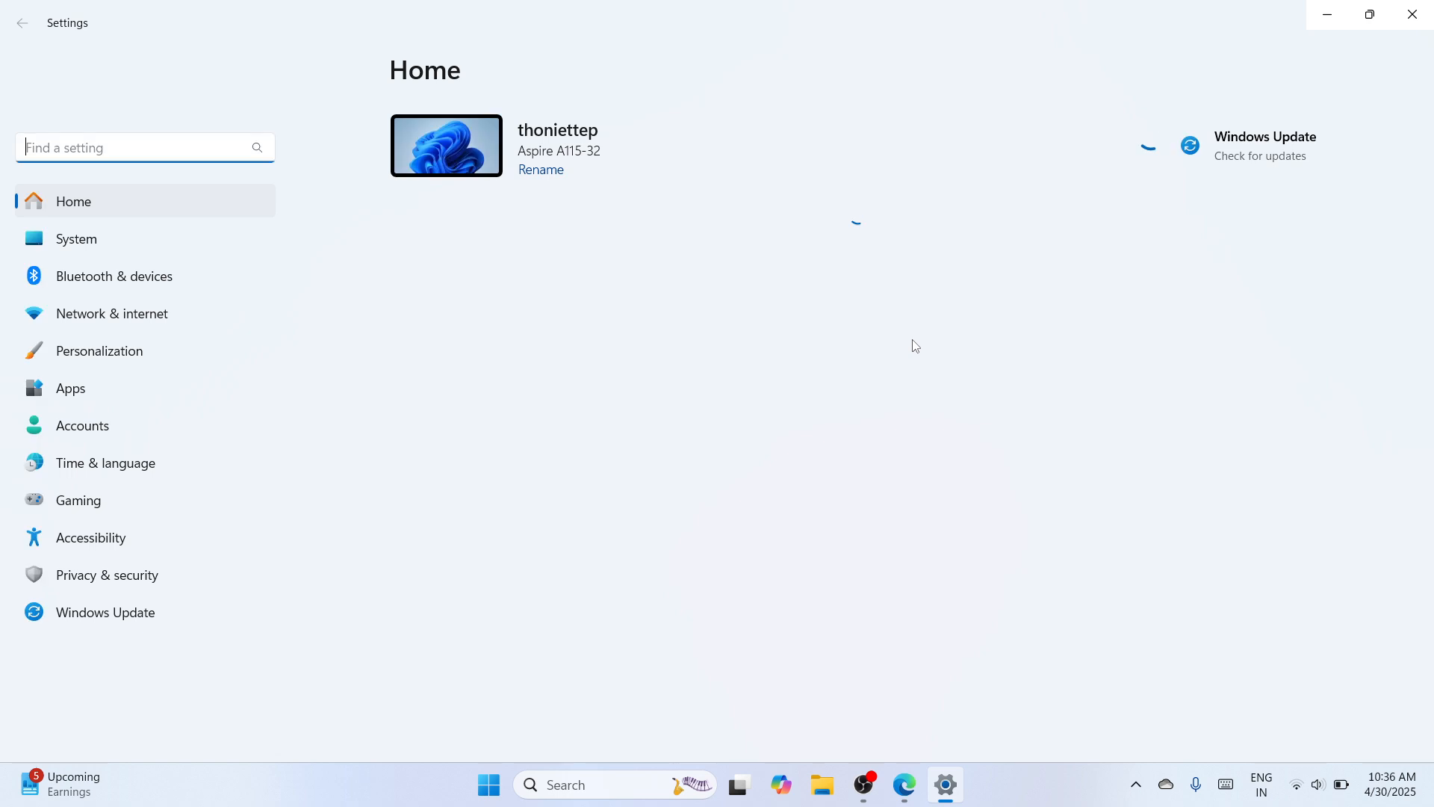
# Go to the device list under Bluetooth & devices and open More devices and printer settings.
pyautogui.click(95, 285)
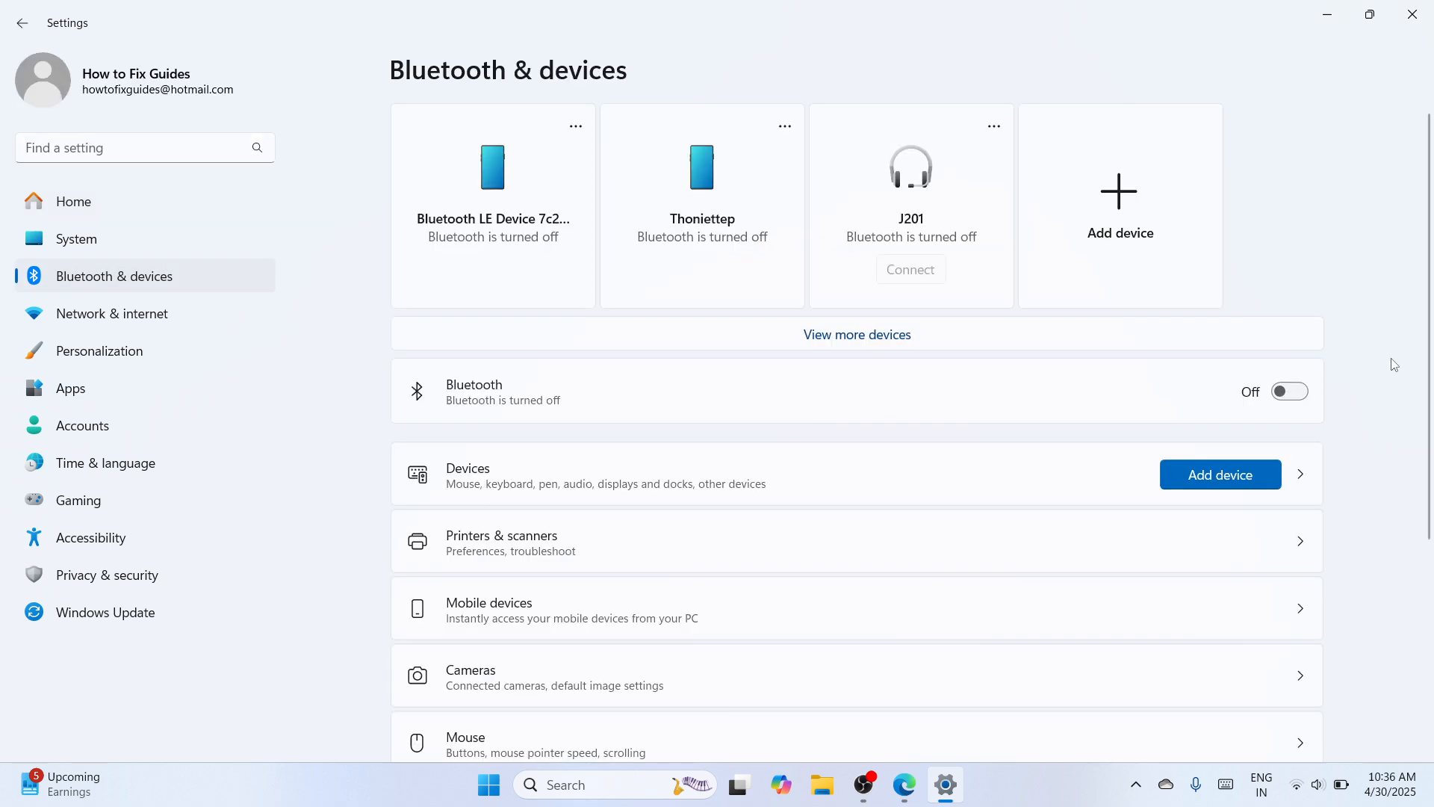
pyautogui.click(990, 474)
pyautogui.scroll(-10, 1419, 463)
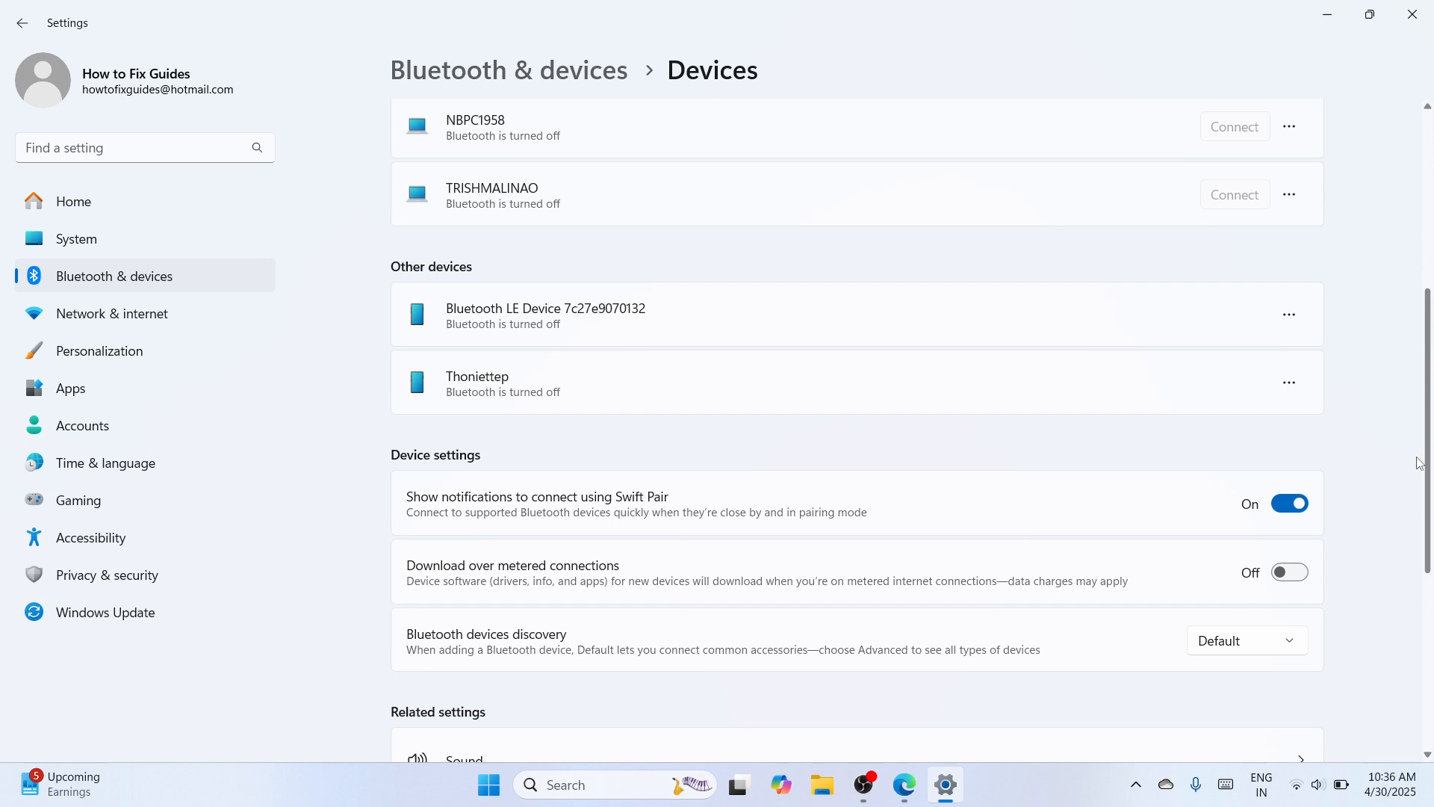
pyautogui.scroll(-5, 1420, 463)
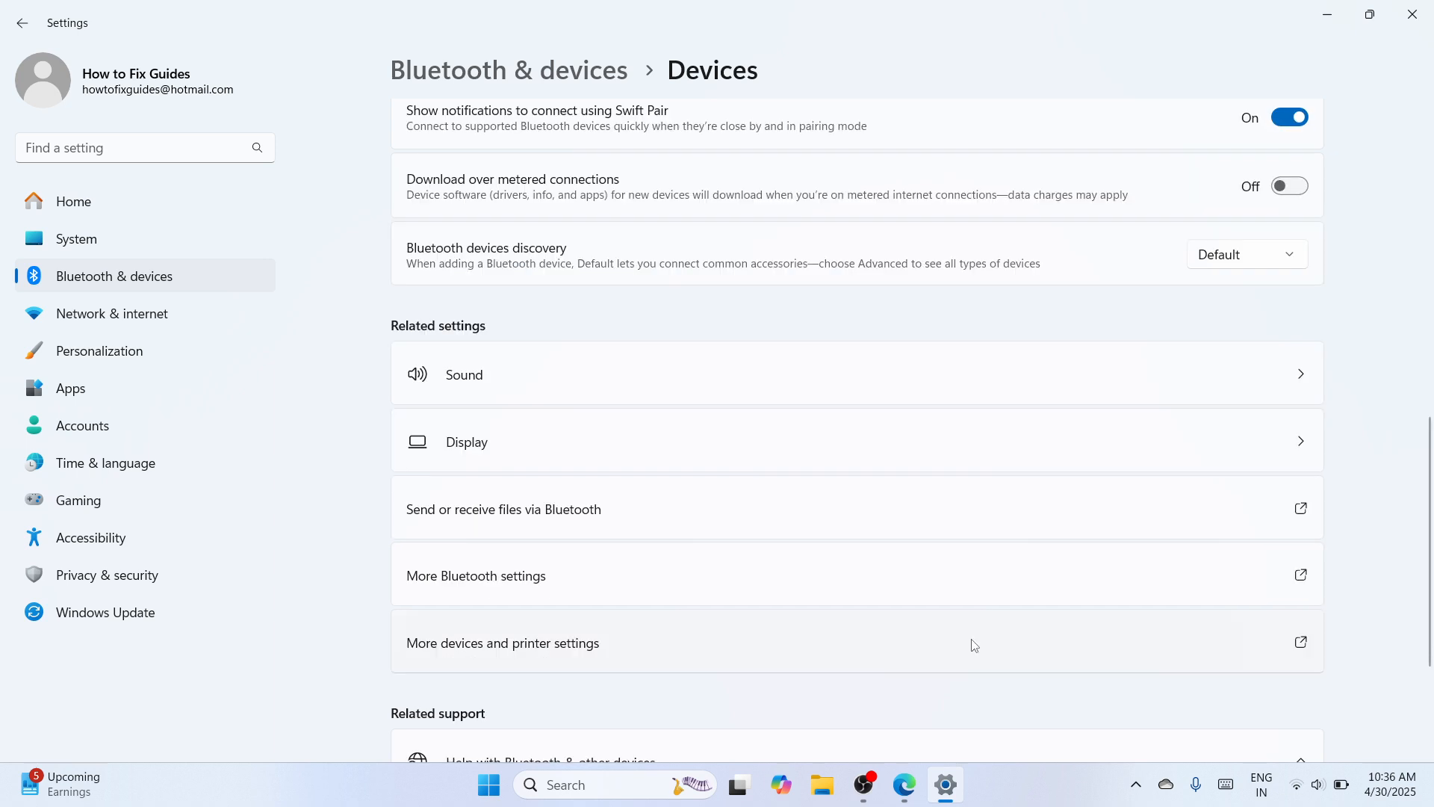
pyautogui.click(747, 665)
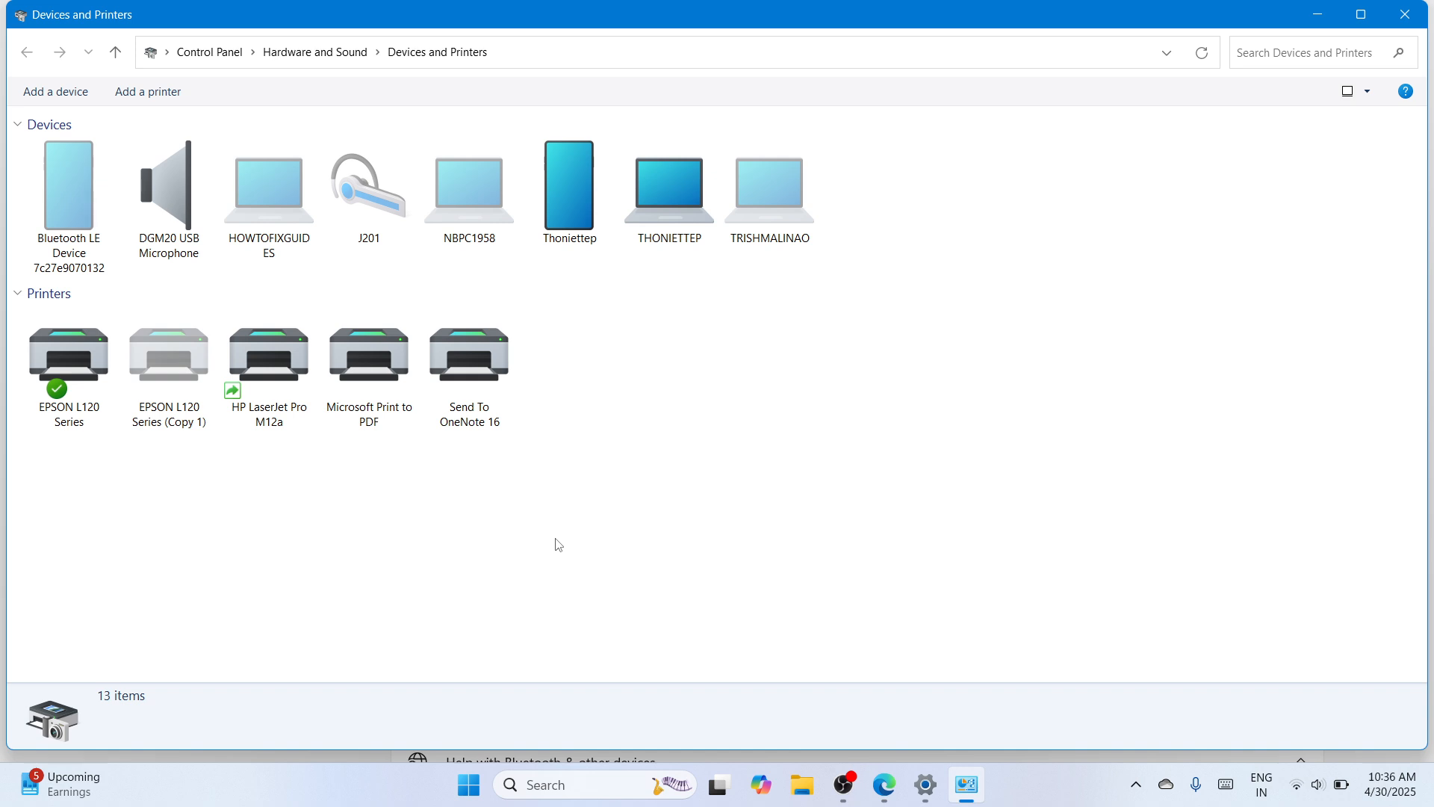
# Remove the HP LaserJet Pro M12a printer from the computer, then close Devices and Printers and Settings.
pyautogui.click(273, 375)
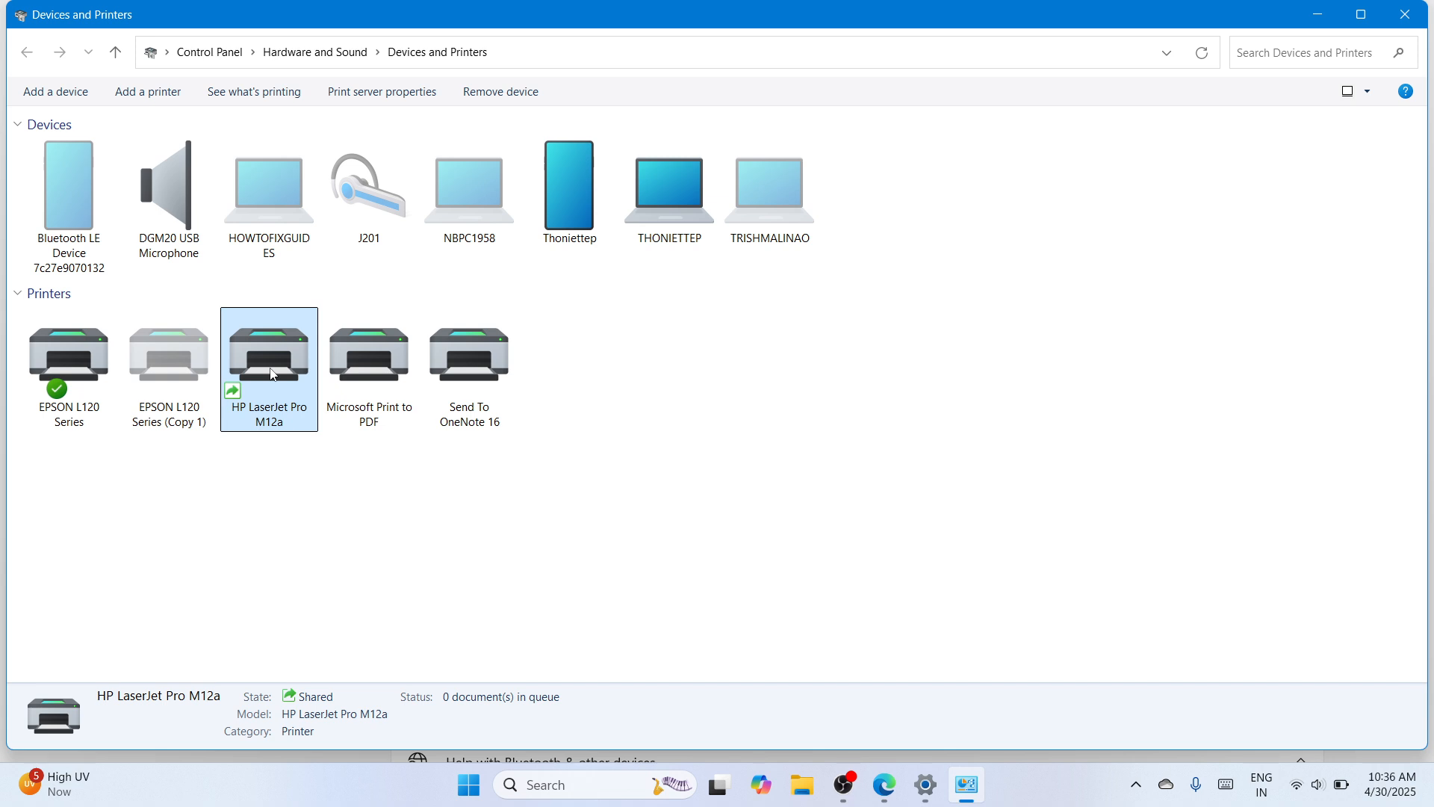
pyautogui.rightClick(274, 375)
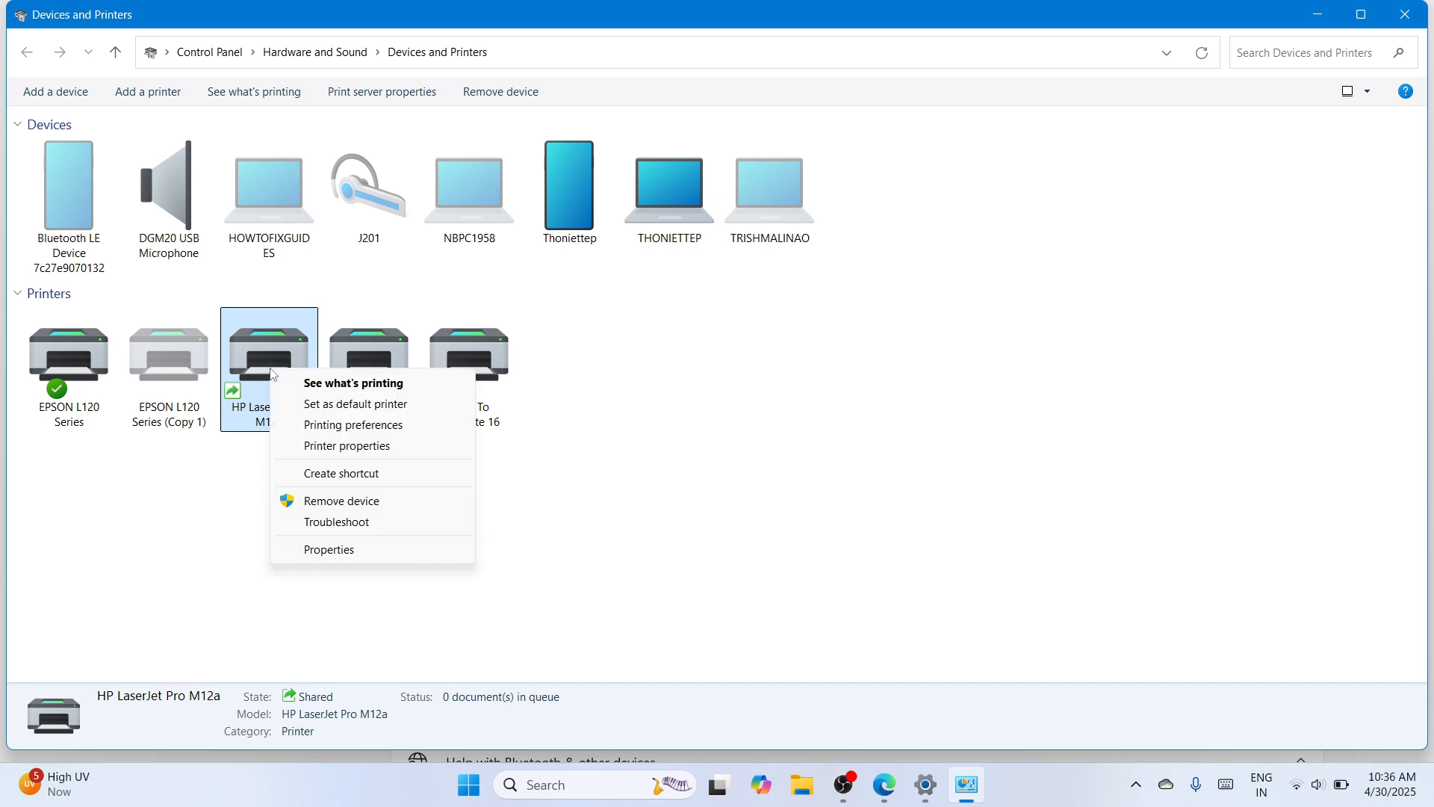
pyautogui.click(321, 503)
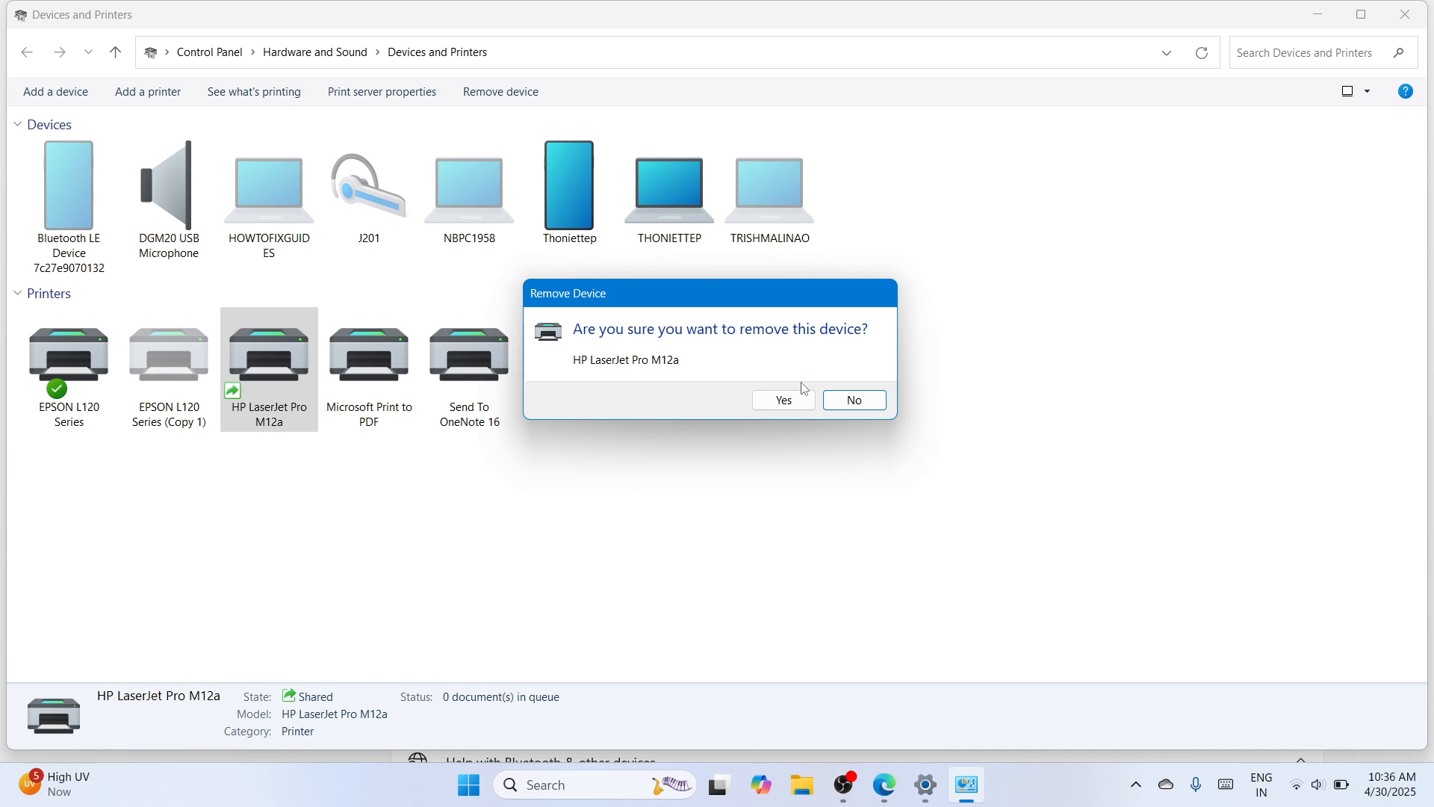
pyautogui.click(792, 400)
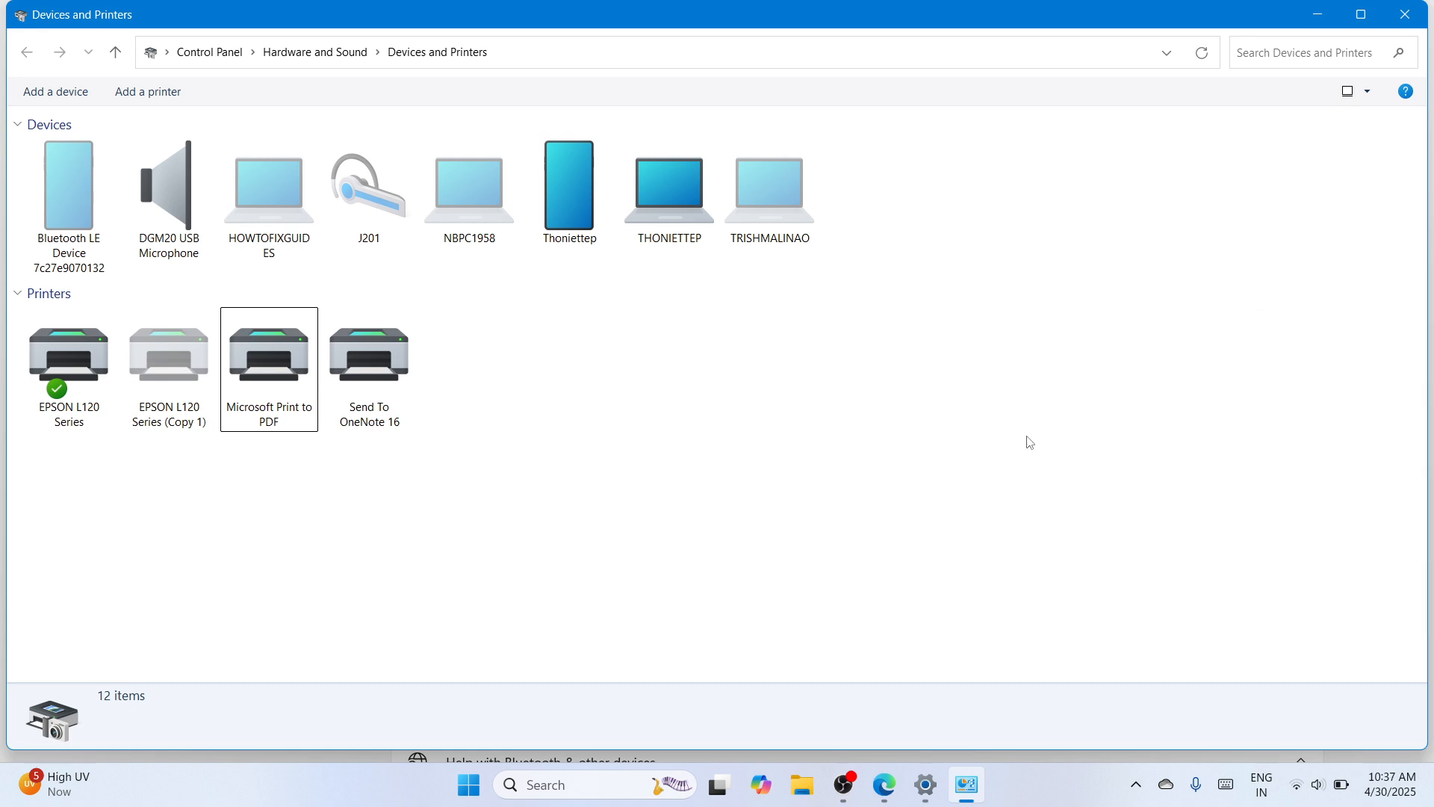
pyautogui.click(1406, 24)
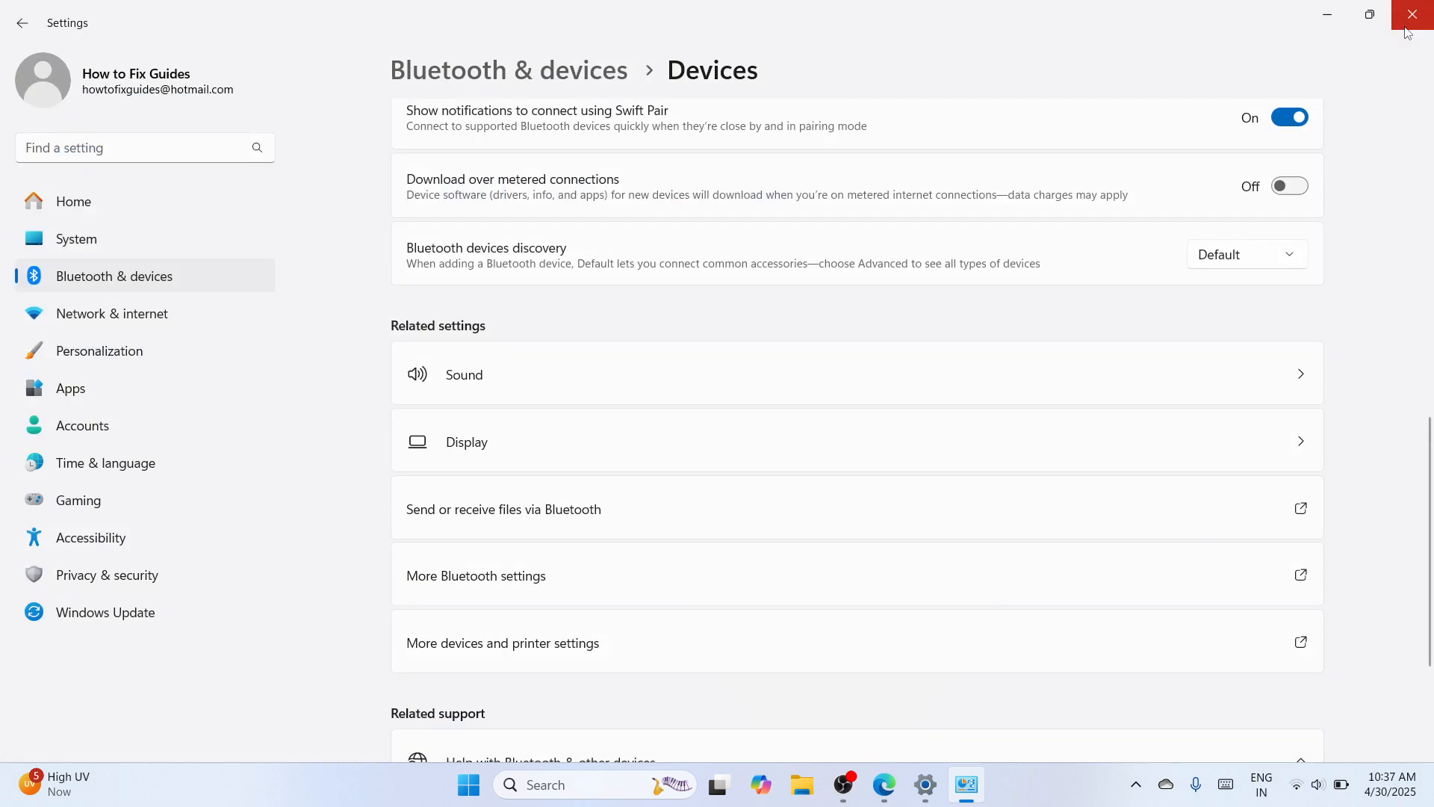
pyautogui.click(1406, 27)
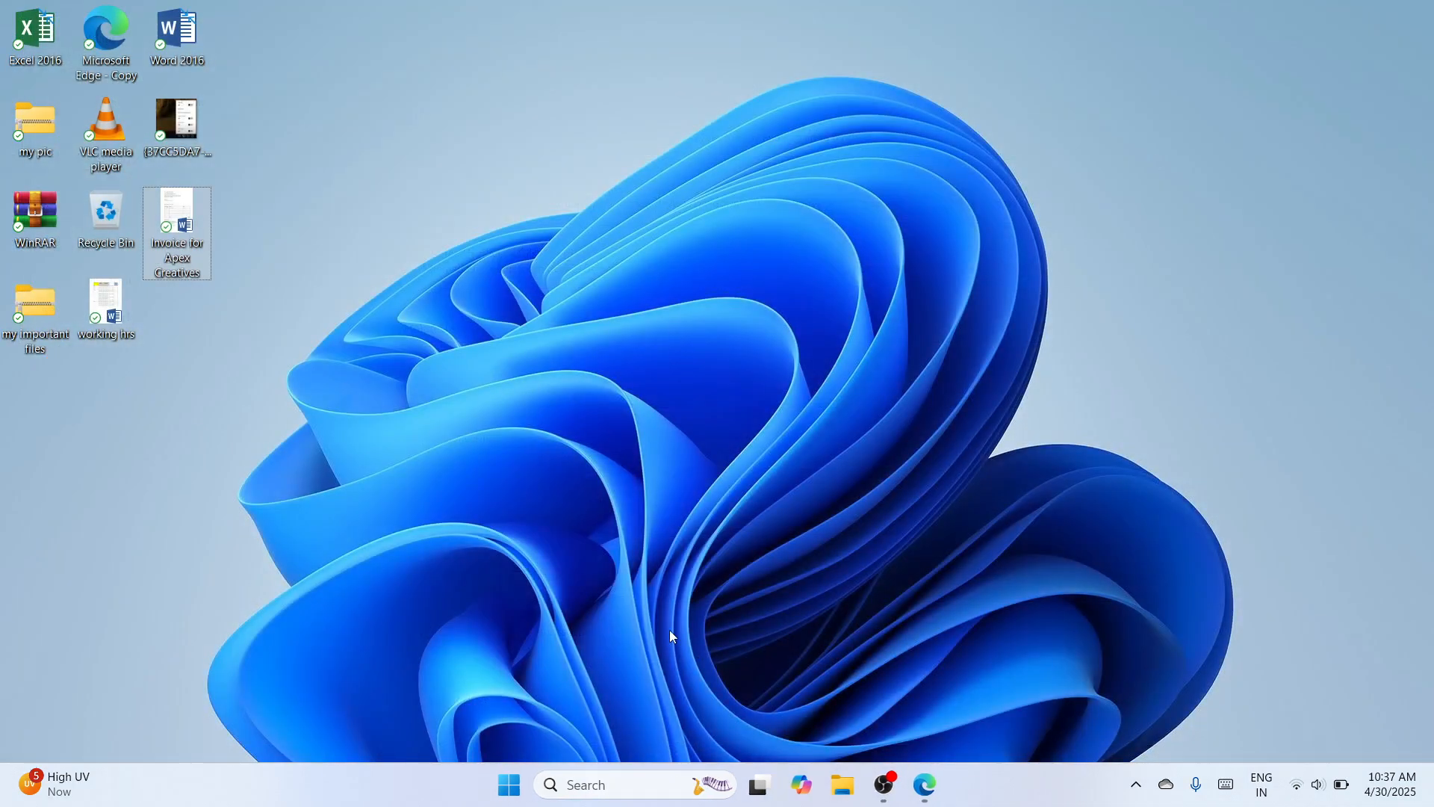
# Run the command "Printui /s /t2" to open the installed printer drivers list.
pyautogui.press('super+r')
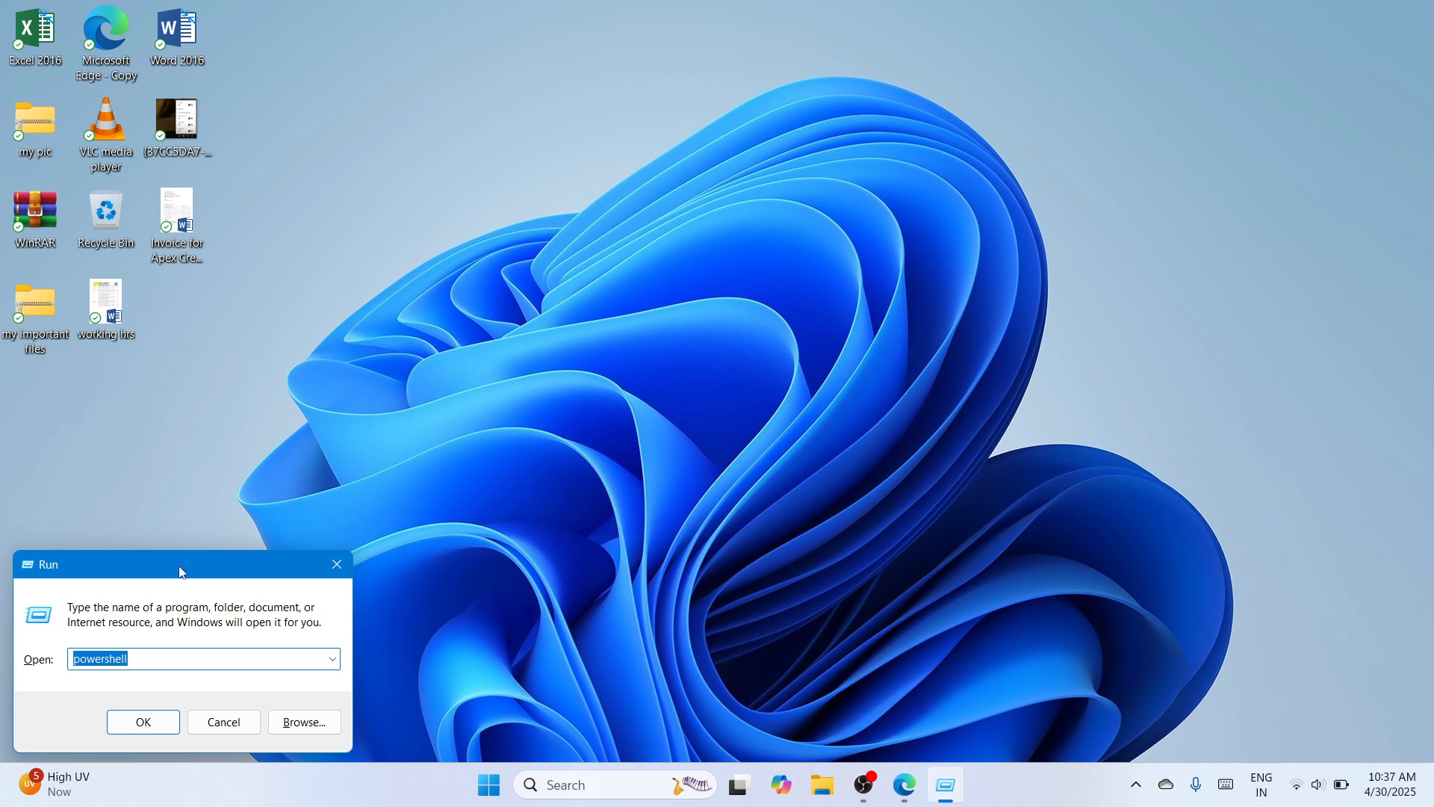
pyautogui.moveTo(183, 570); pyautogui.dragTo(721, 250)
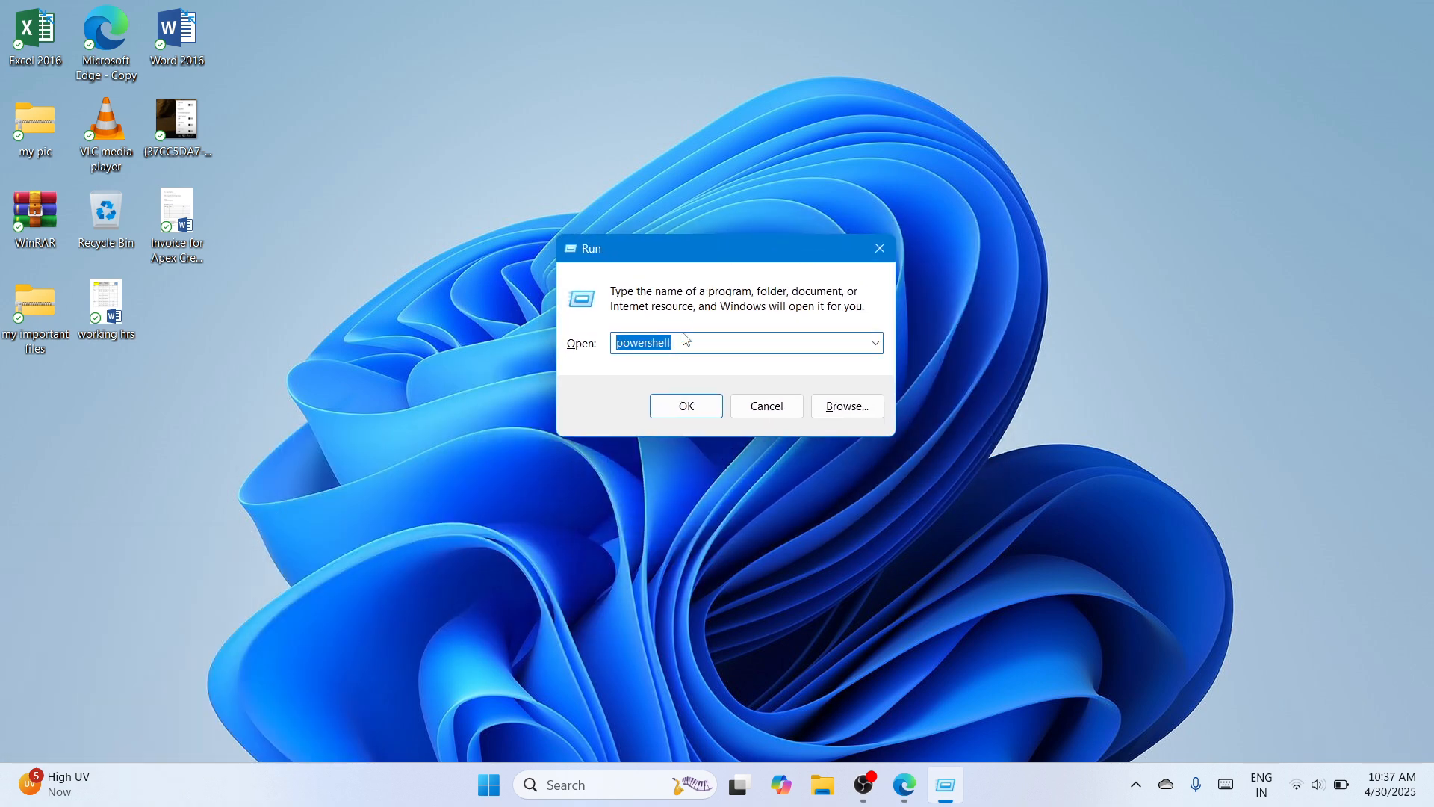
pyautogui.press('BackSpace')
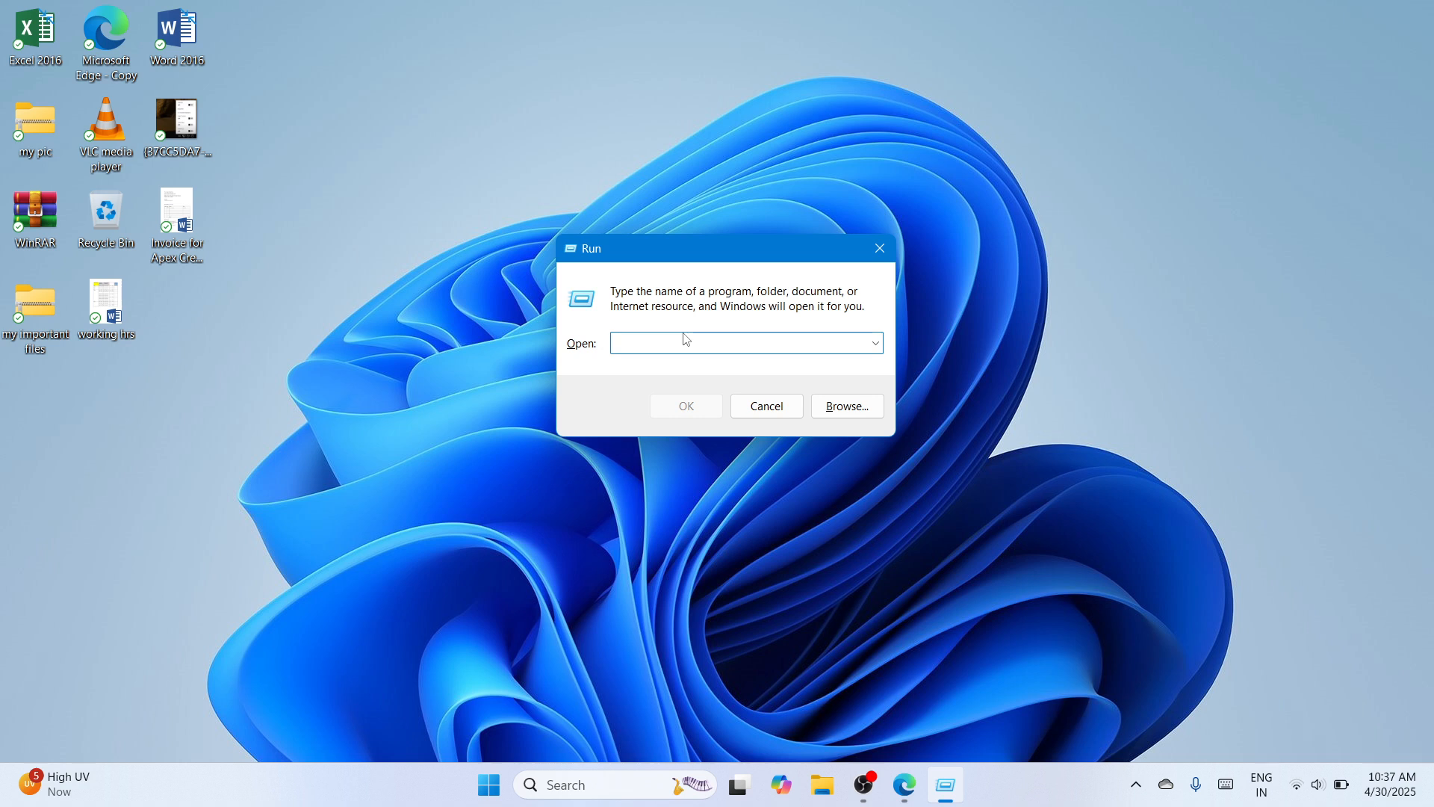
pyautogui.write('Pr')
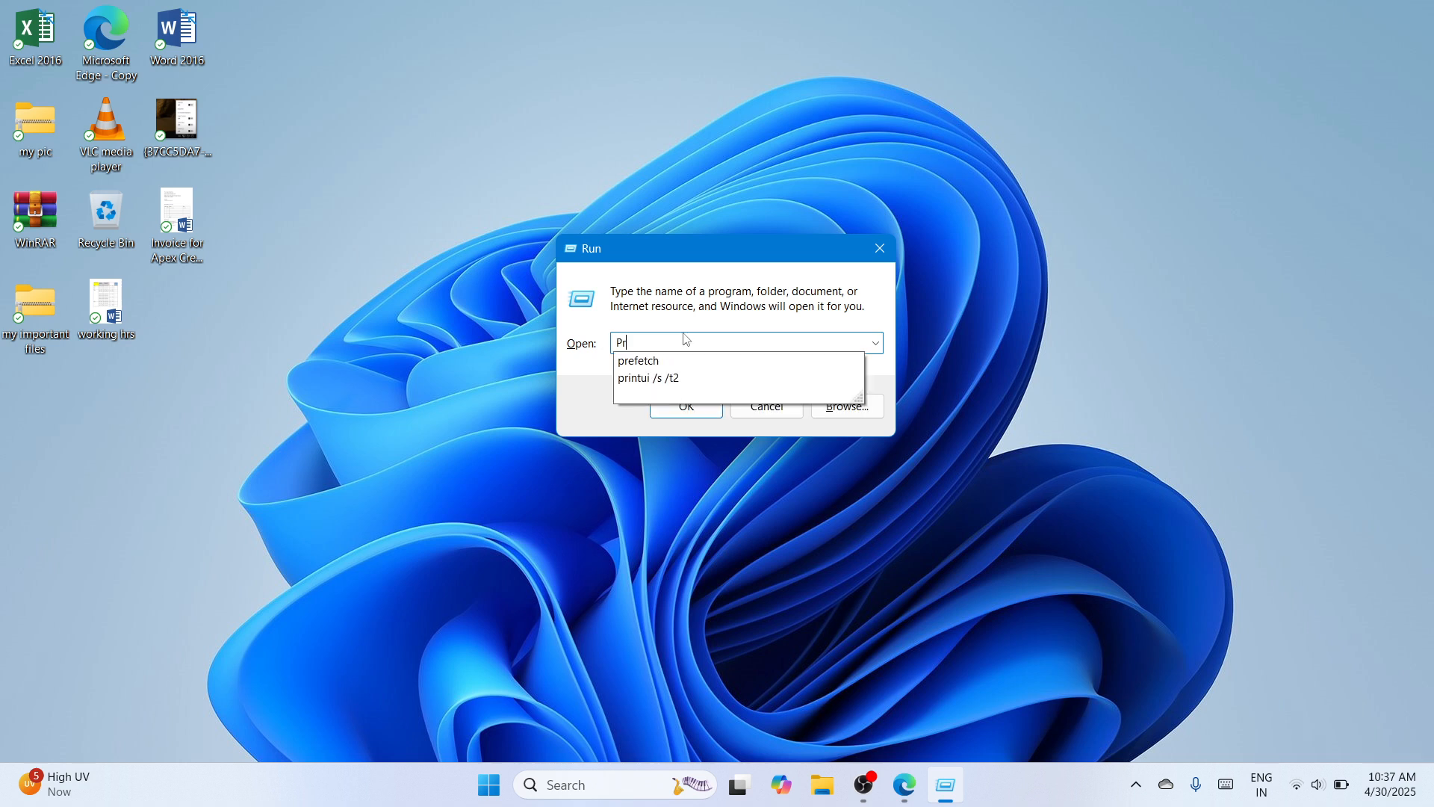
pyautogui.write('intui ')
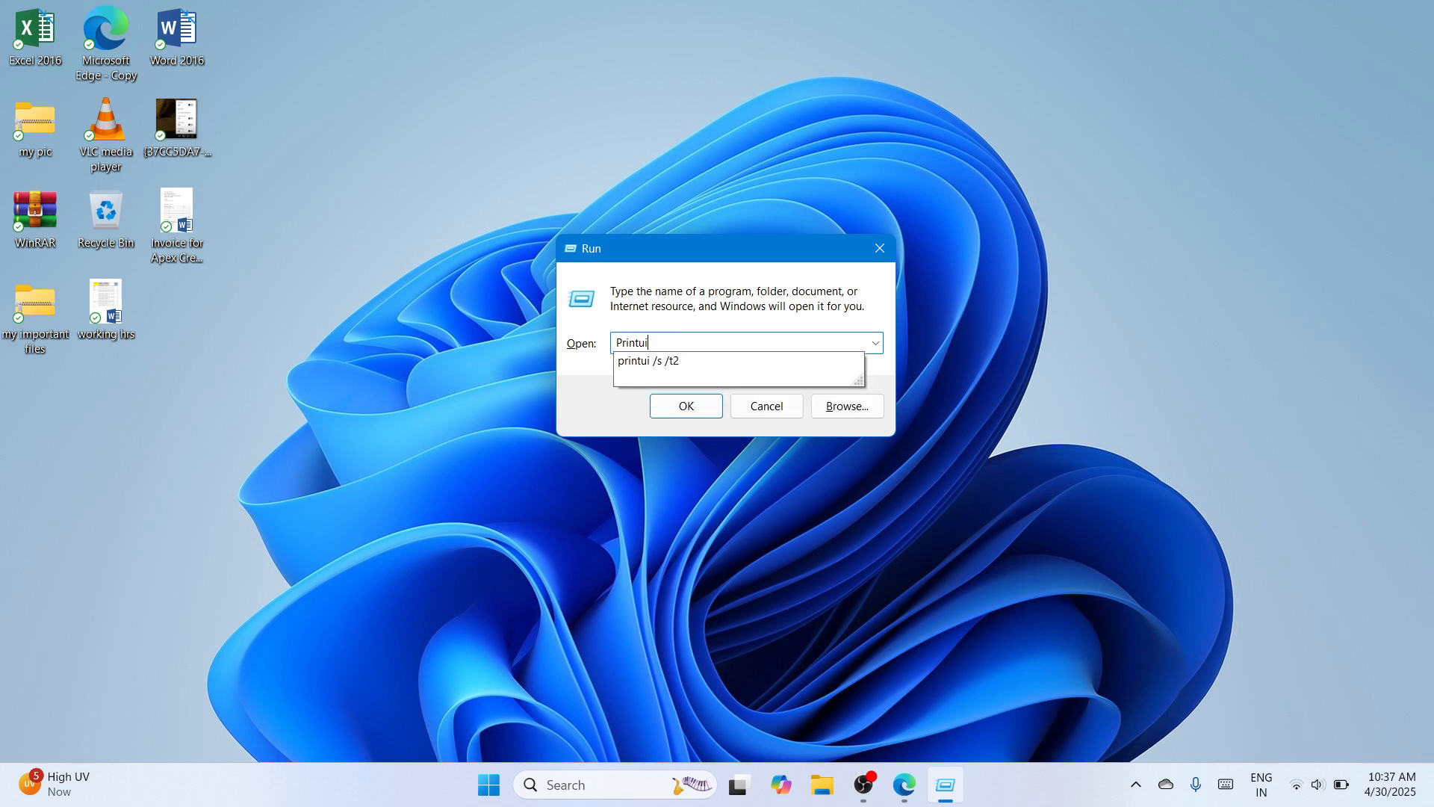
pyautogui.write('/s /t2')
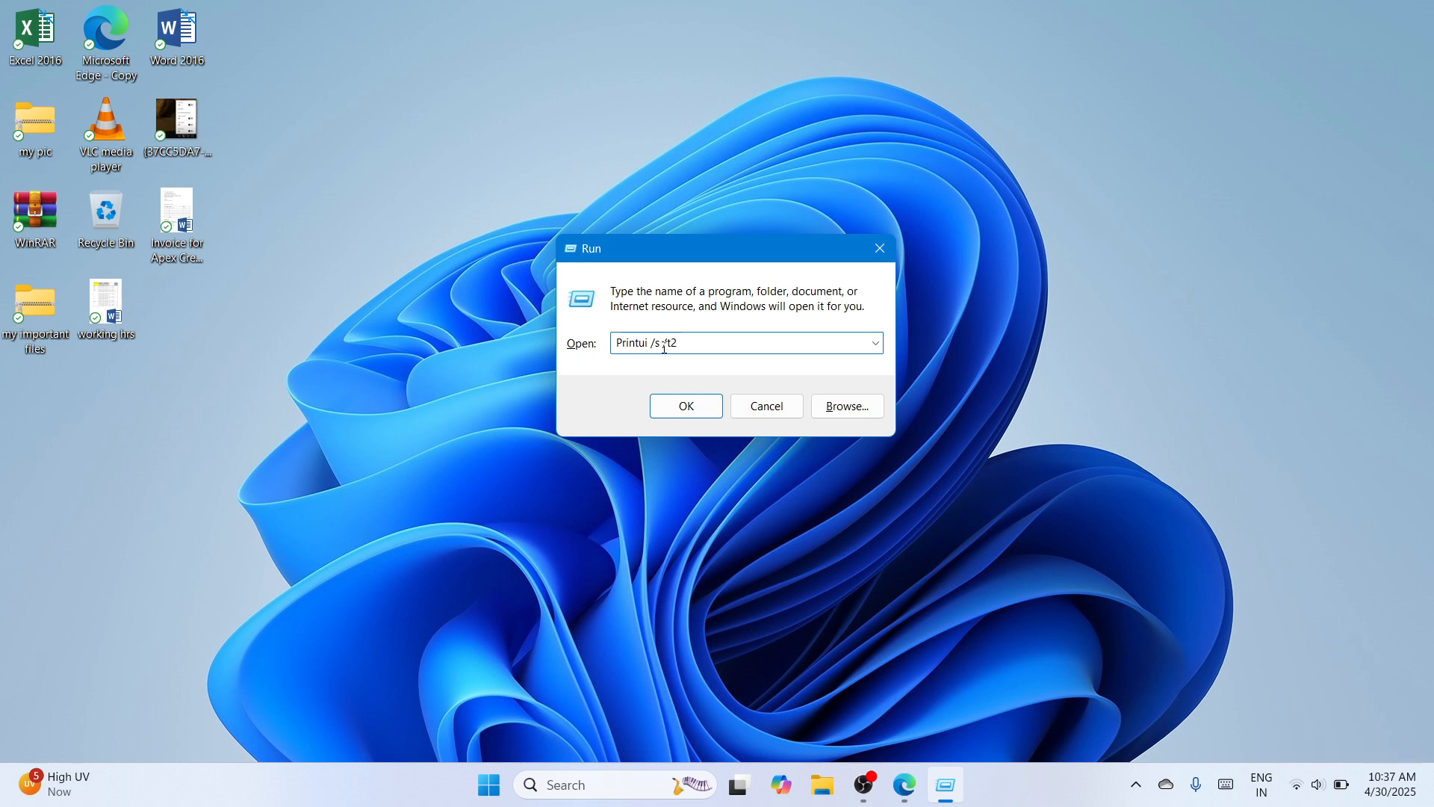
pyautogui.click(687, 408)
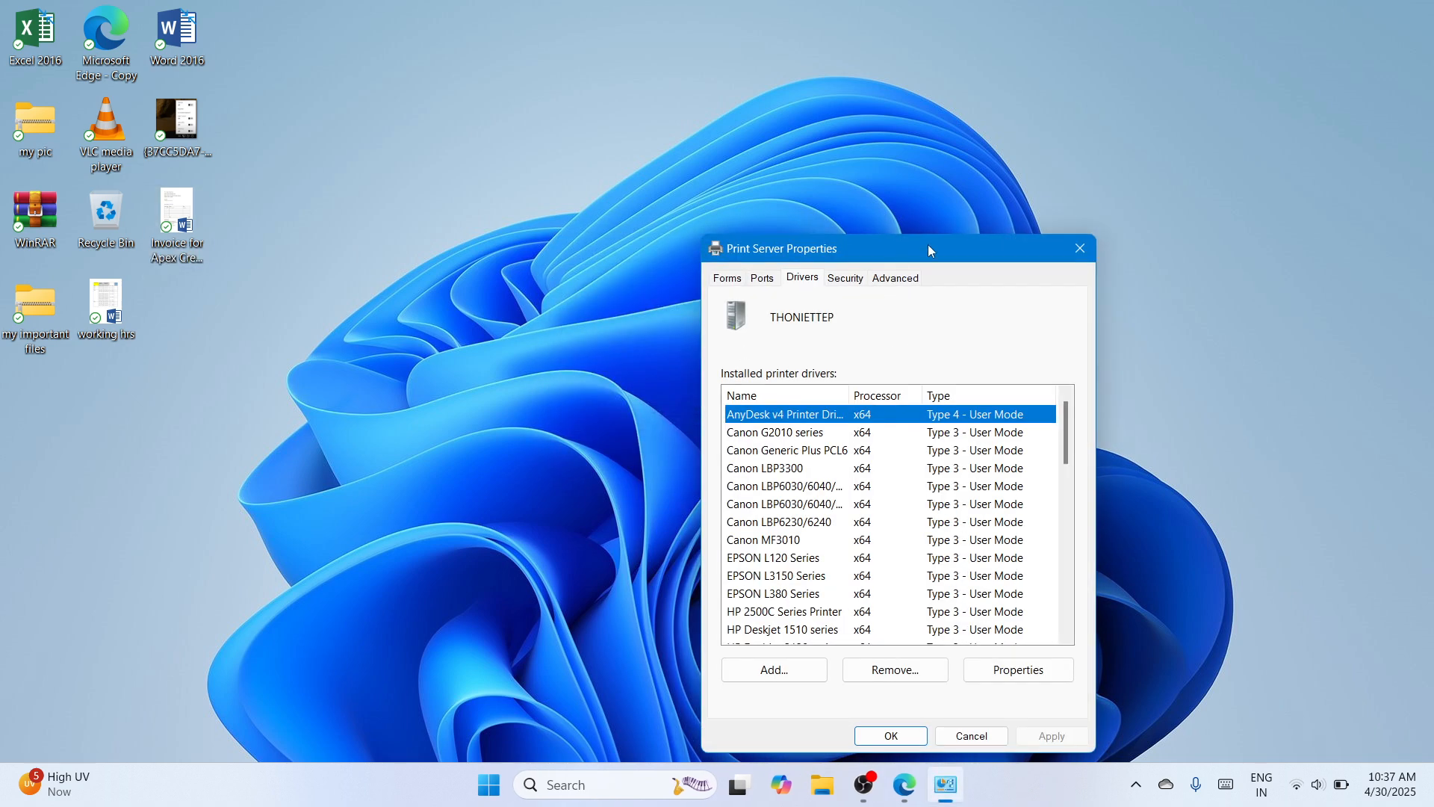
# Remove the AnyDesk v4 Printer Driver together with its driver package from the installed printer drivers.
pyautogui.moveTo(928, 246); pyautogui.dragTo(720, 146)
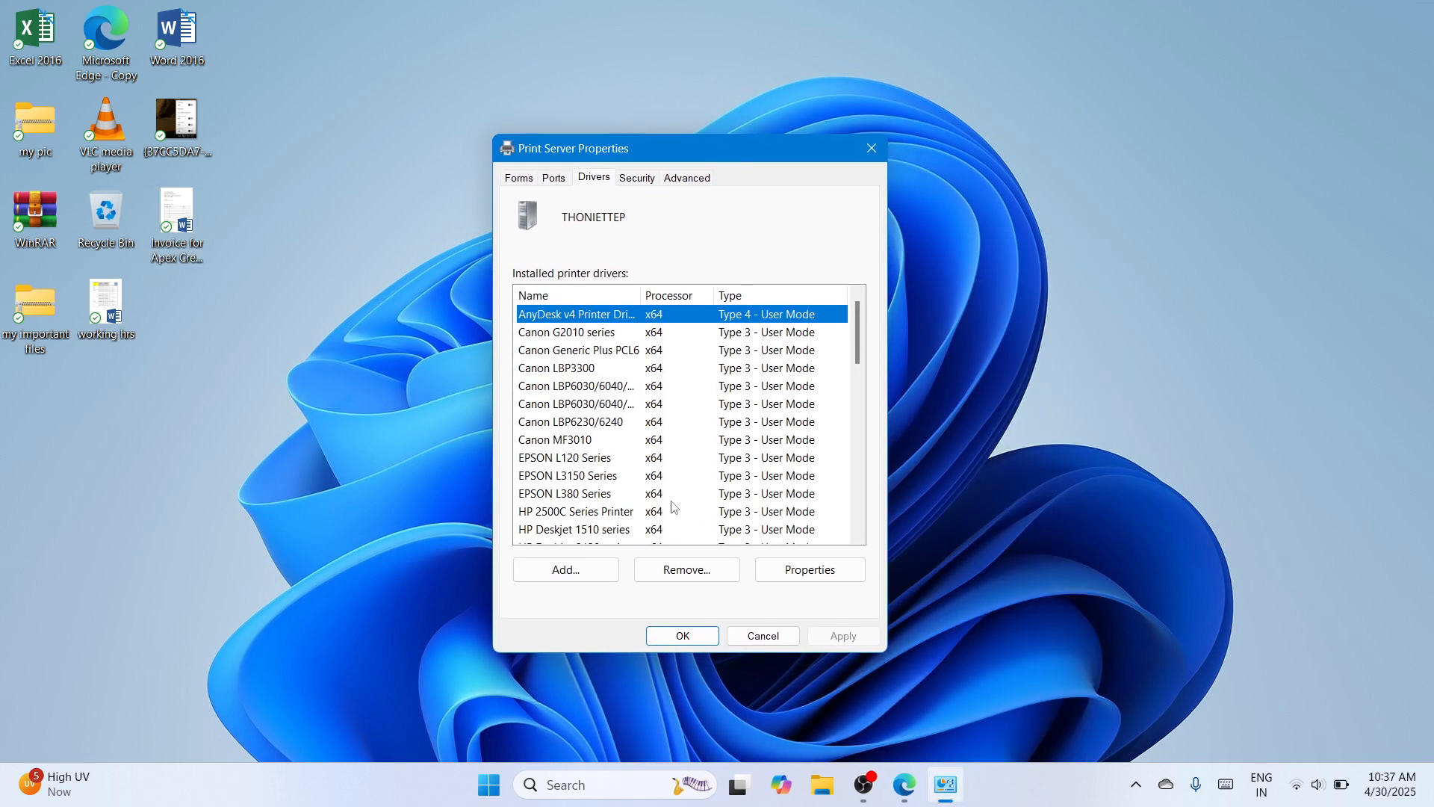
pyautogui.moveTo(856, 347); pyautogui.dragTo(817, 345)
pyautogui.click(688, 576)
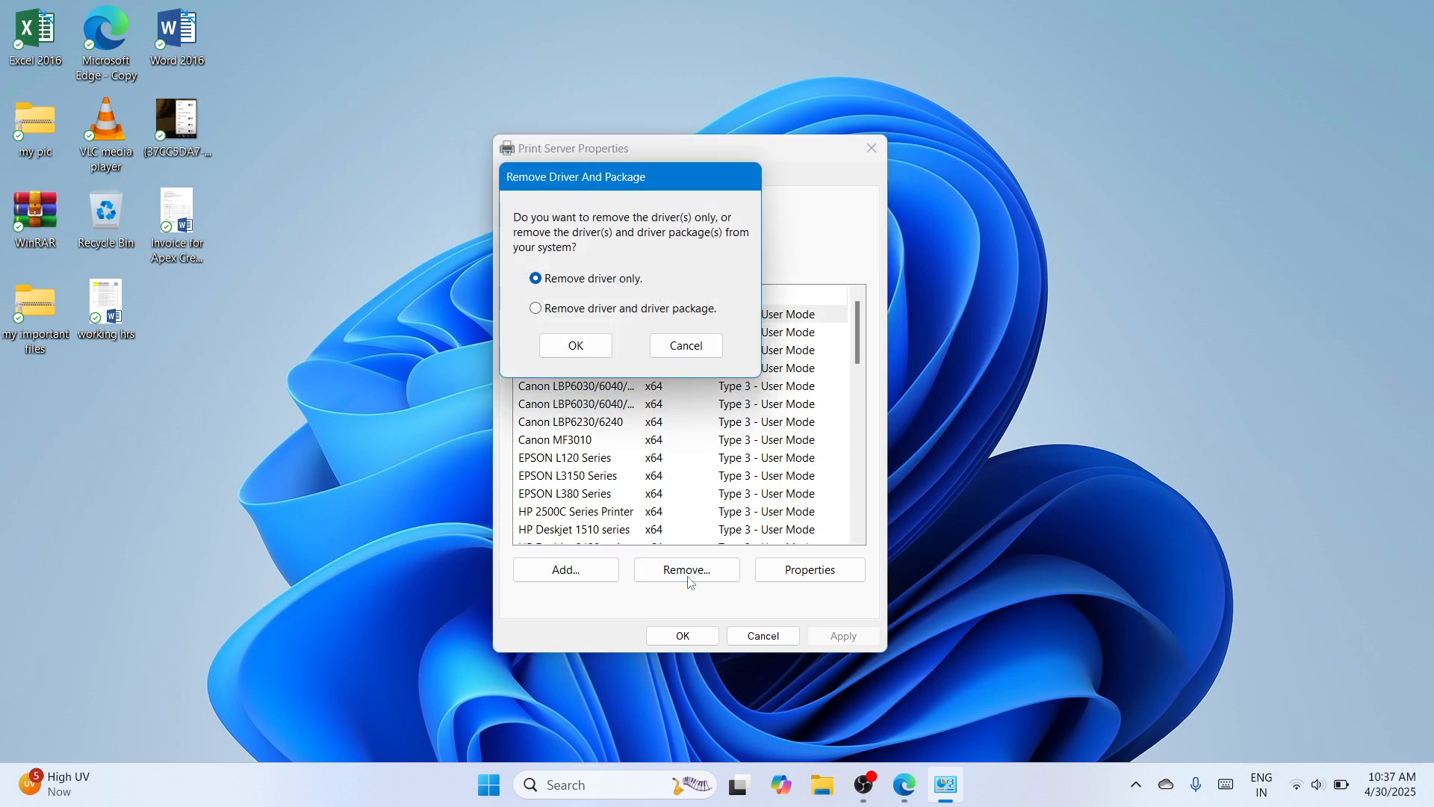
pyautogui.click(585, 309)
pyautogui.click(579, 346)
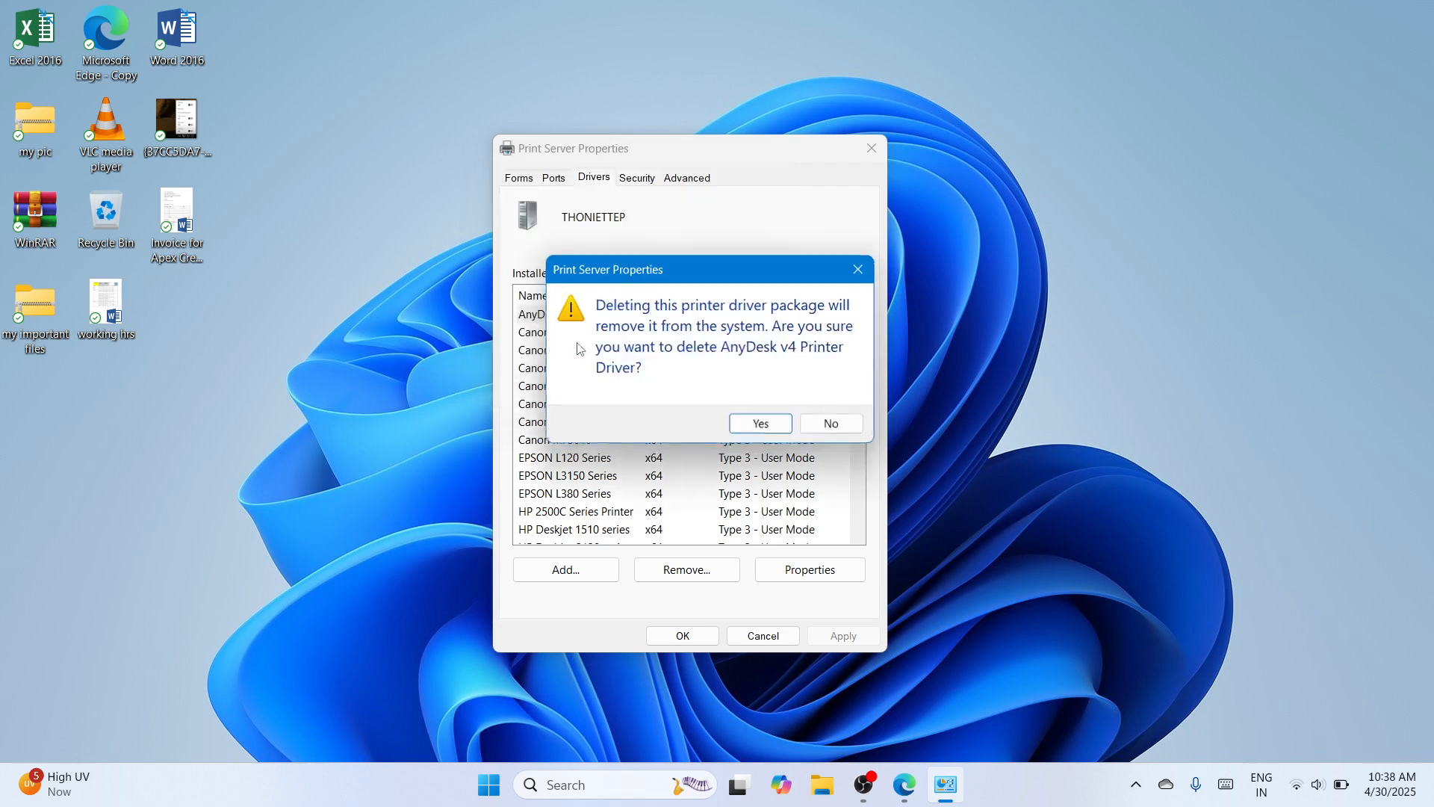
pyautogui.click(770, 430)
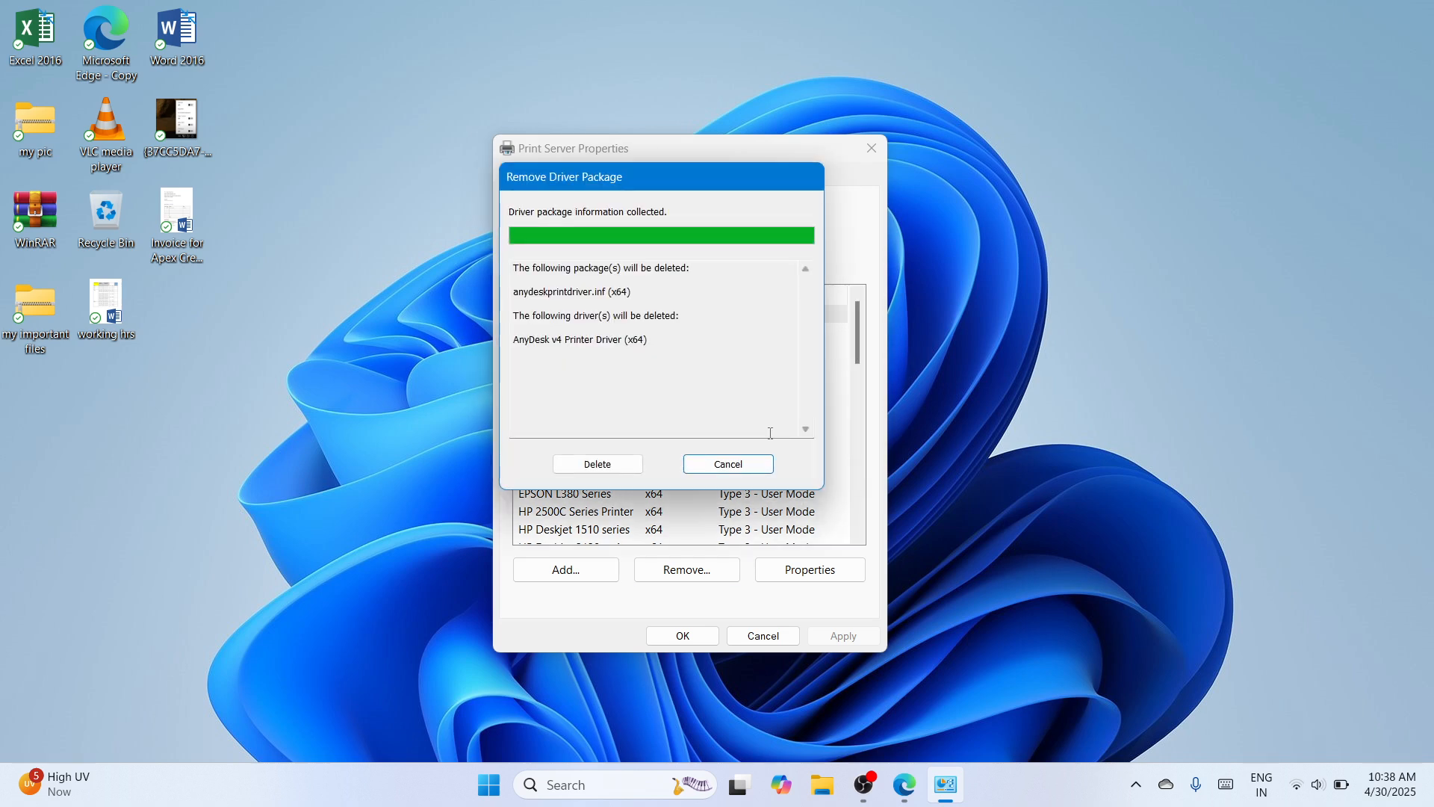
pyautogui.click(601, 465)
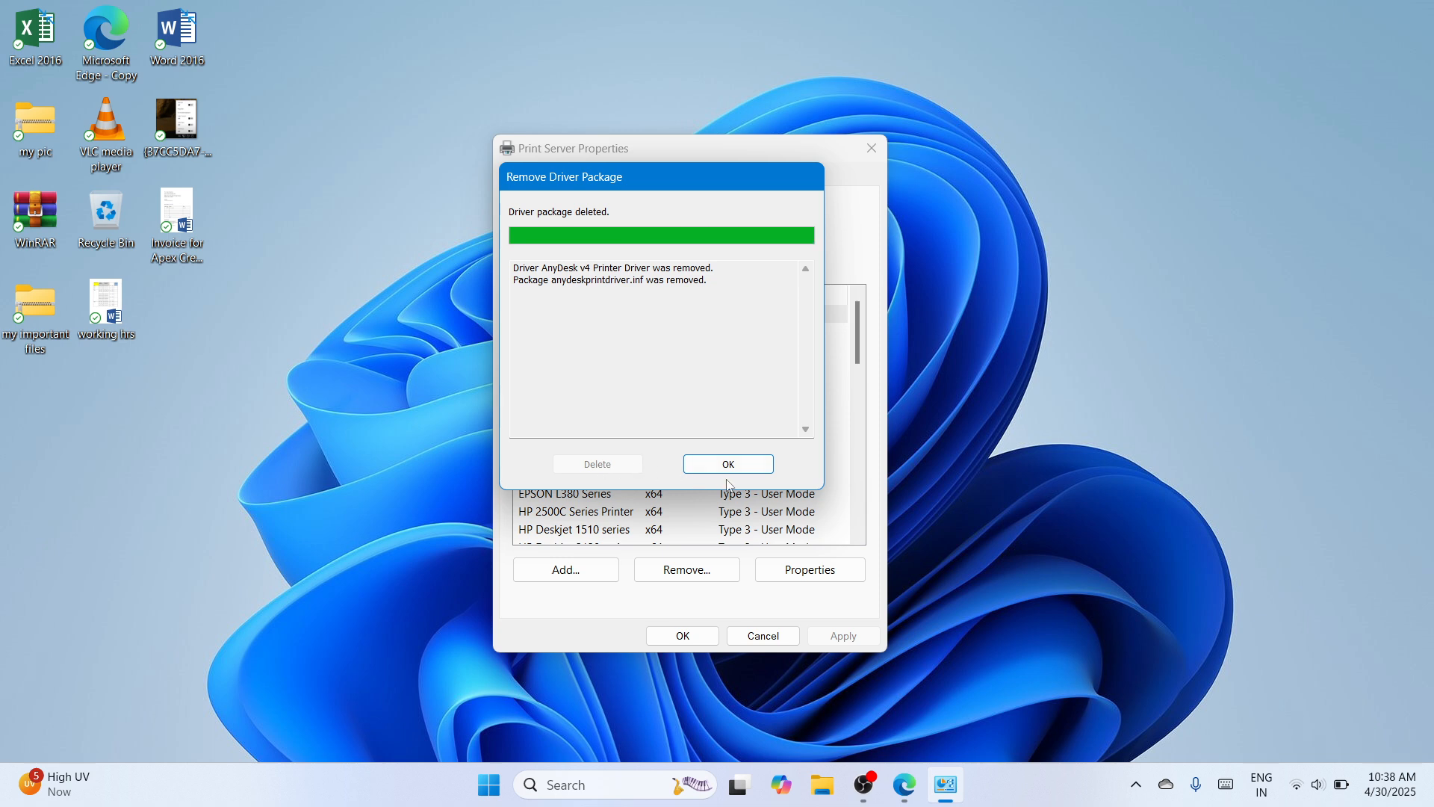
pyautogui.click(729, 465)
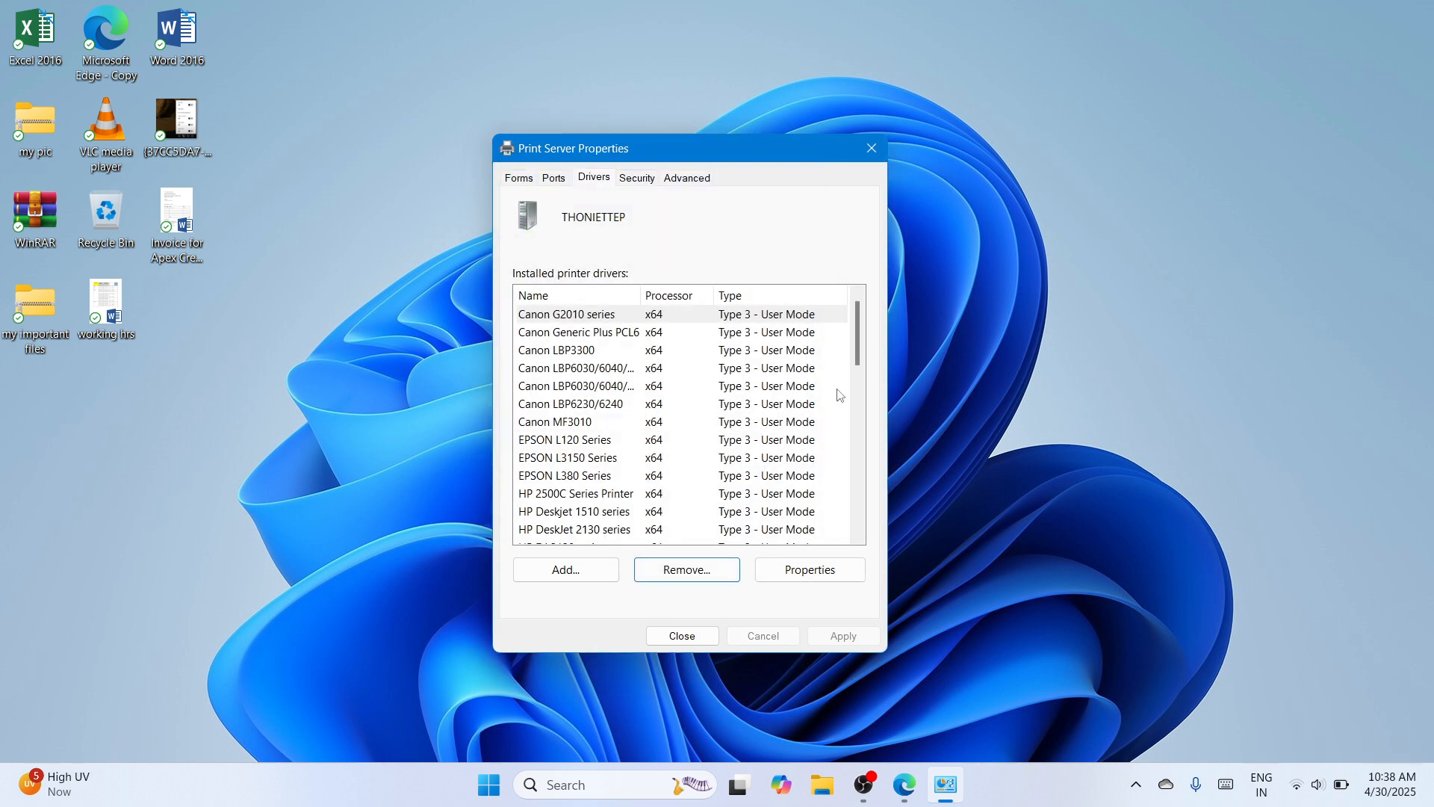
# Try to remove the HP LaserJet Pro M12a driver and its driver package, and close Print Server Properties.
pyautogui.moveTo(847, 362); pyautogui.dragTo(845, 471)
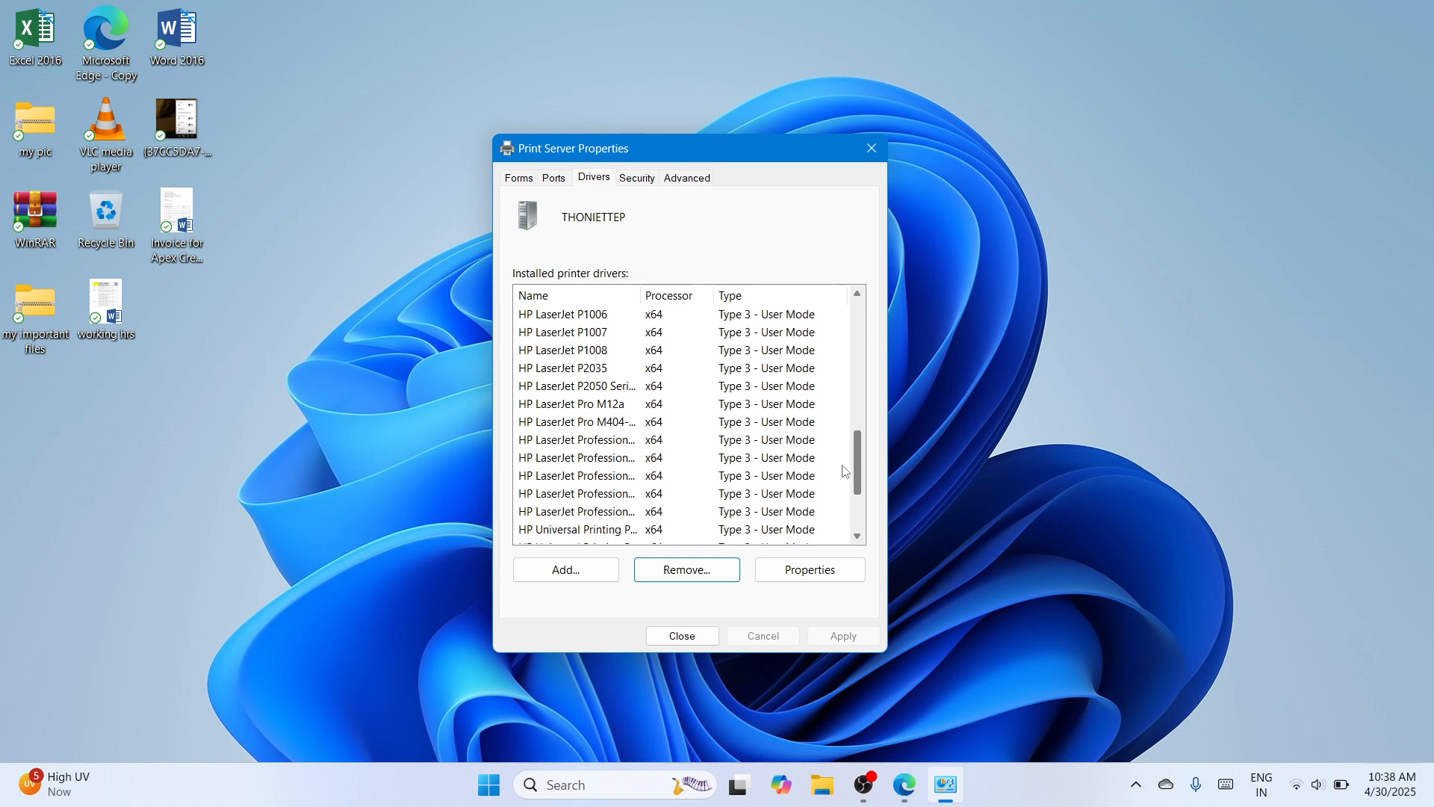
pyautogui.click(611, 407)
pyautogui.click(677, 572)
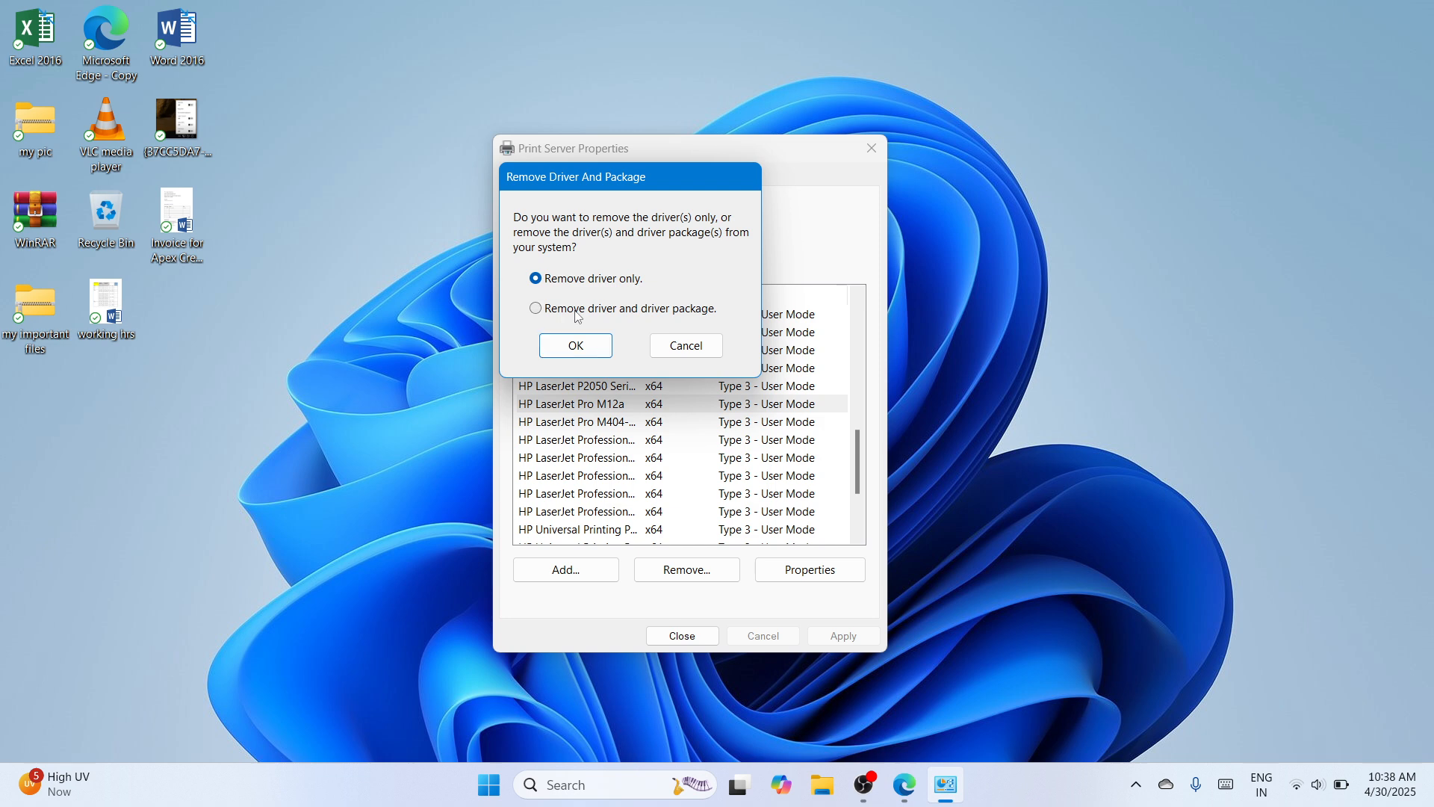
pyautogui.click(576, 310)
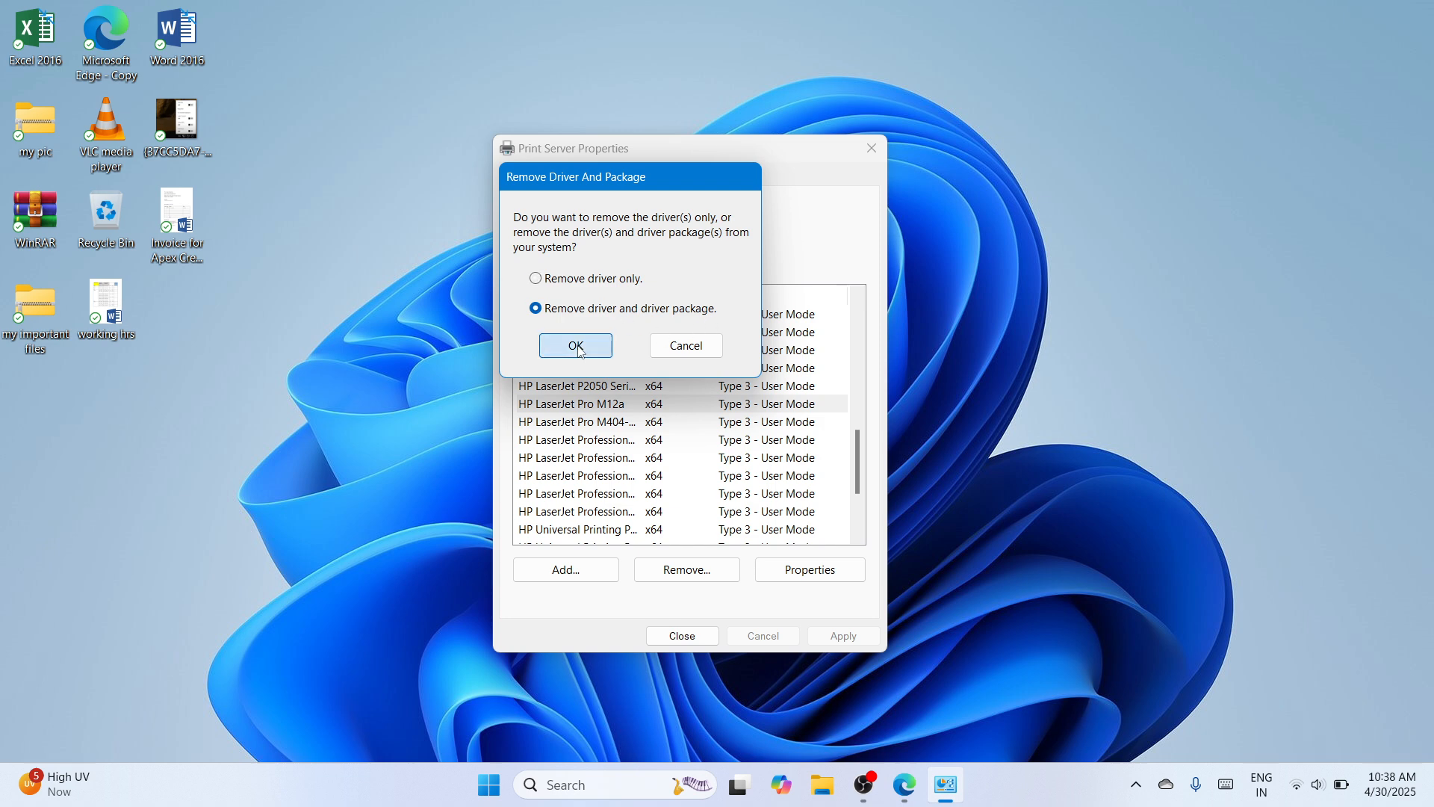
pyautogui.click(575, 346)
pyautogui.click(759, 420)
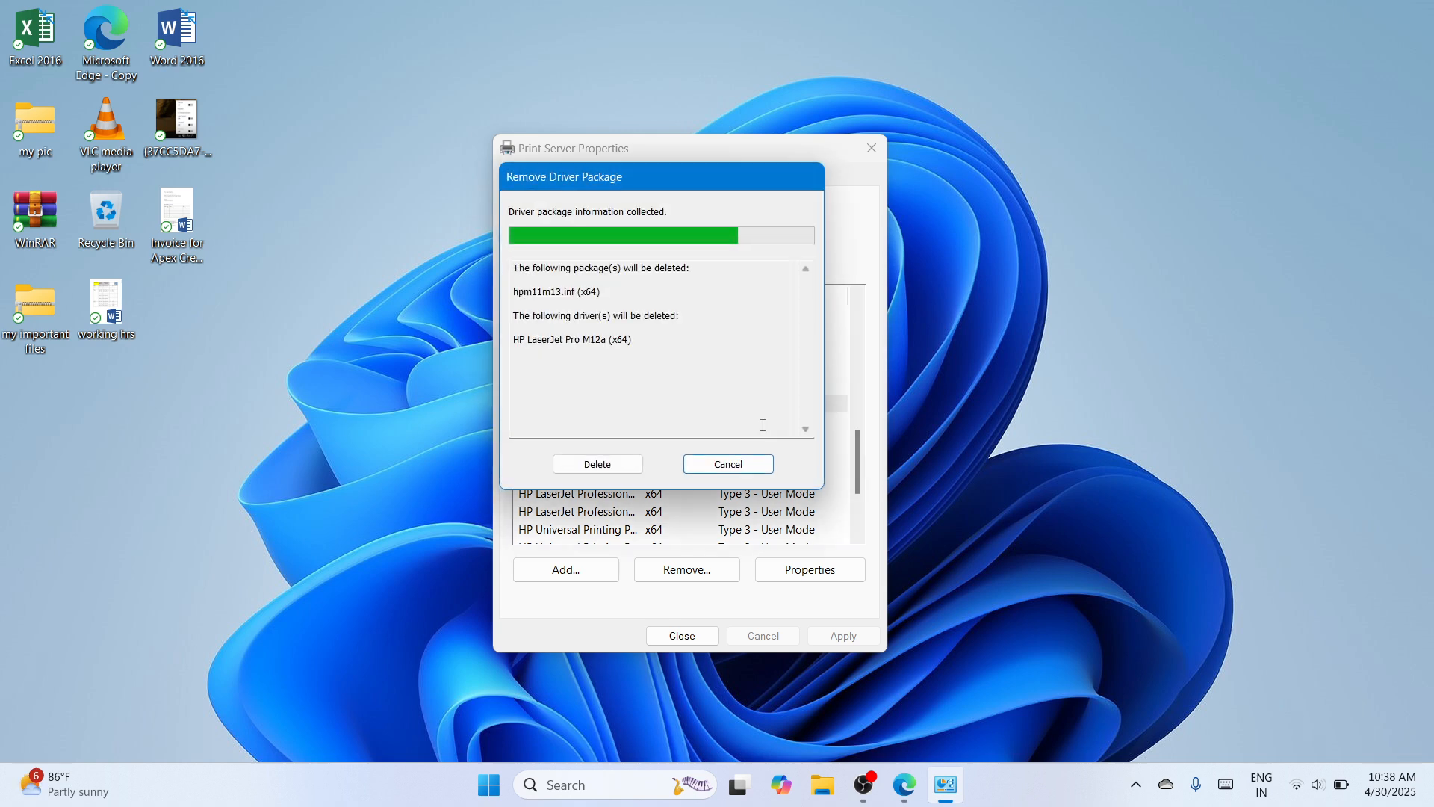
pyautogui.click(618, 466)
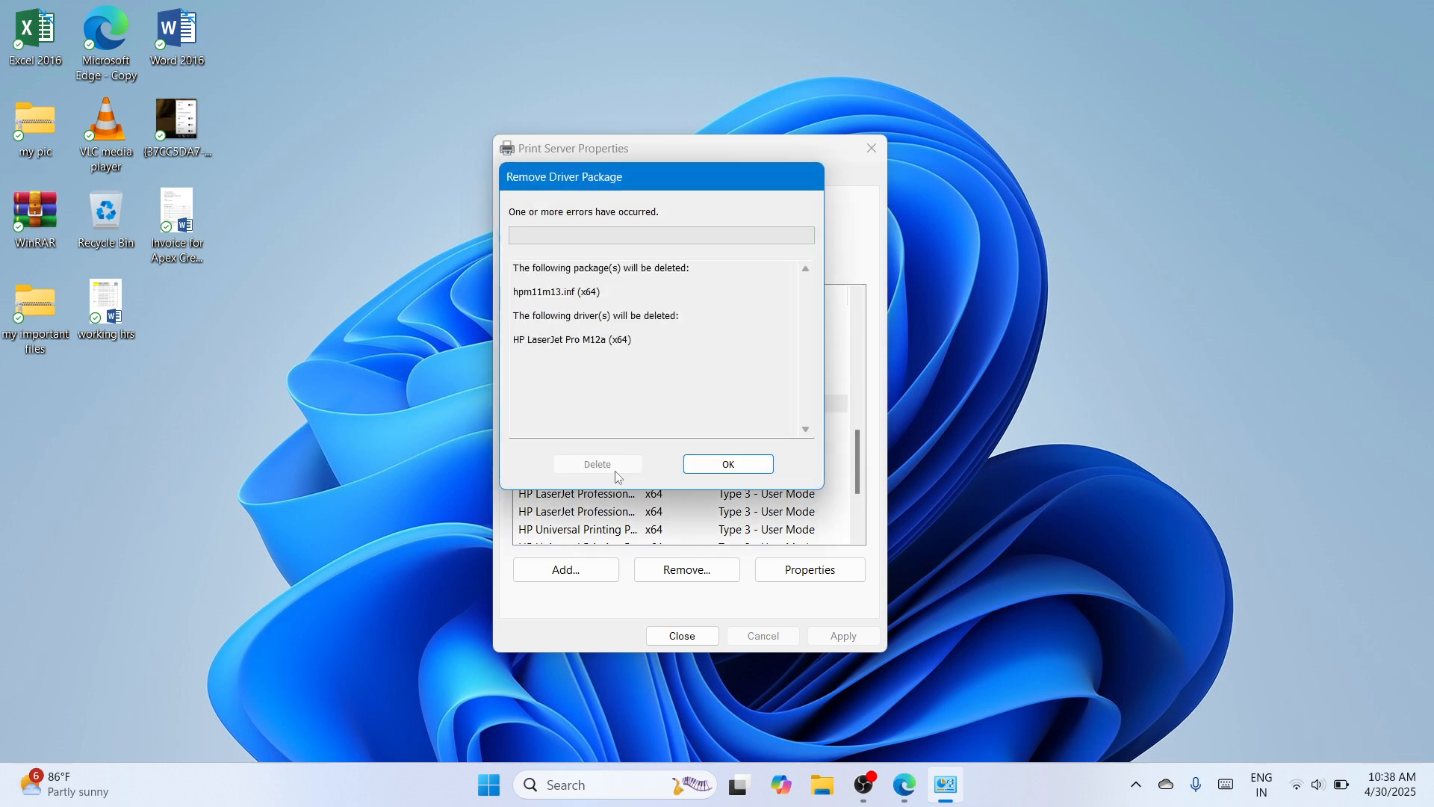
pyautogui.click(731, 469)
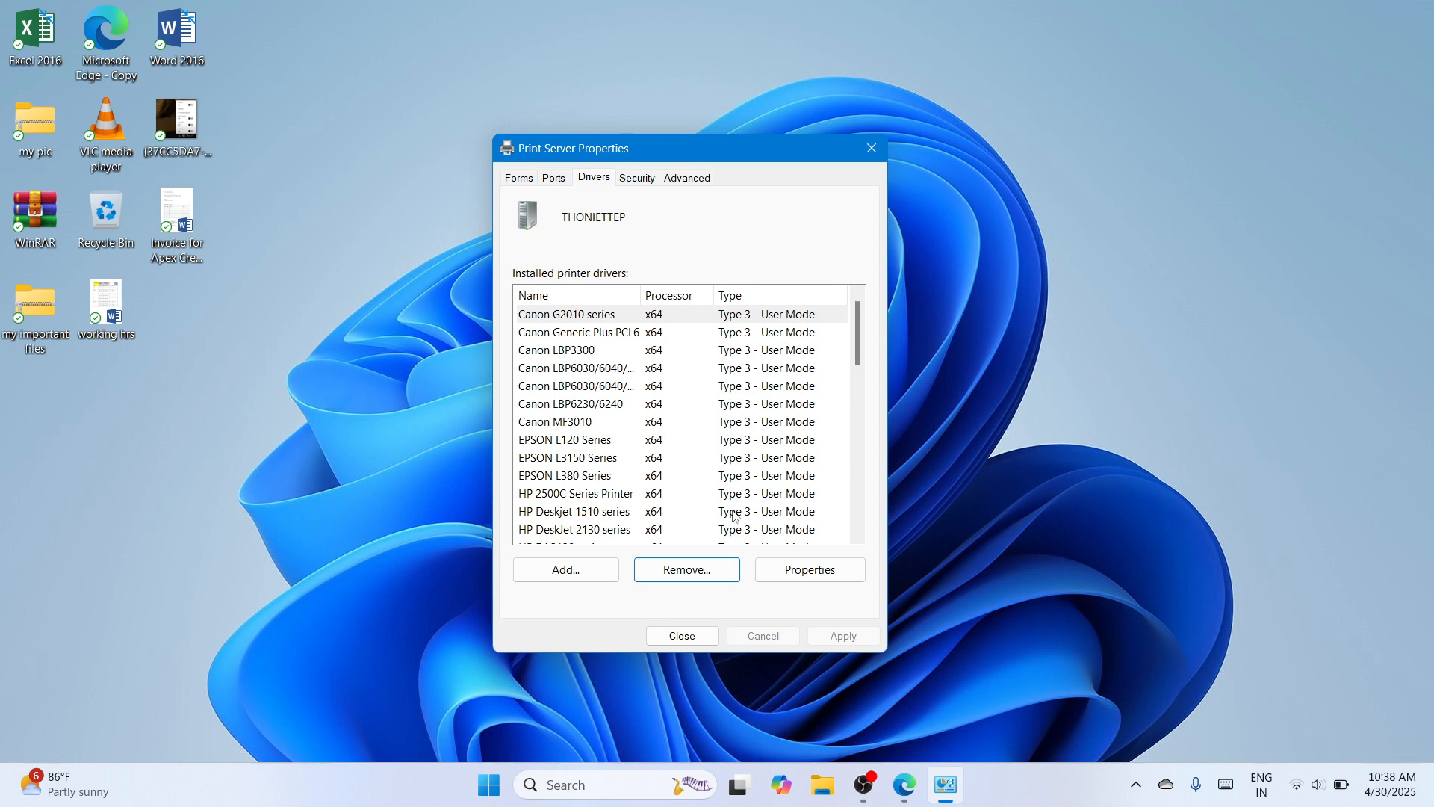
pyautogui.click(674, 631)
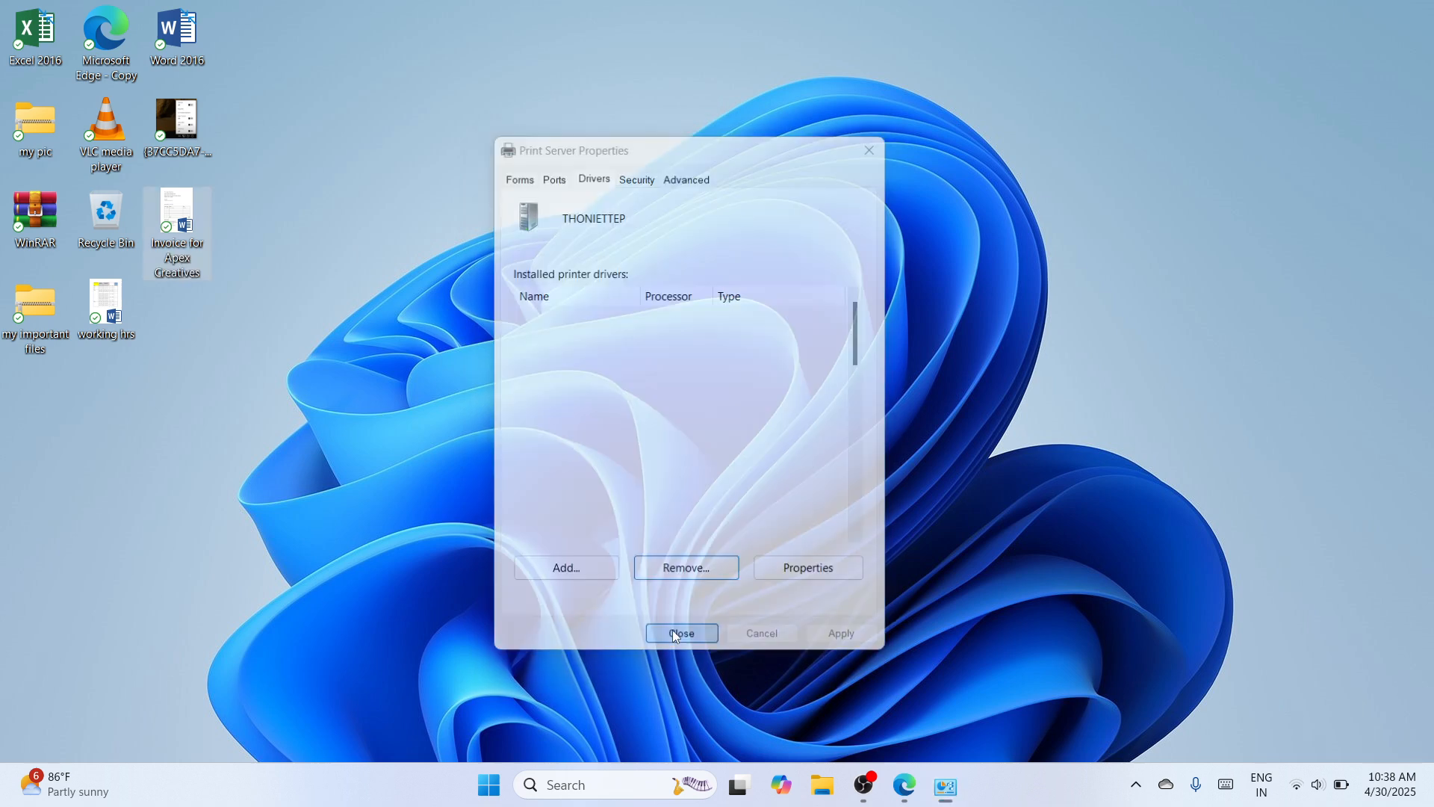
pyautogui.click(882, 797)
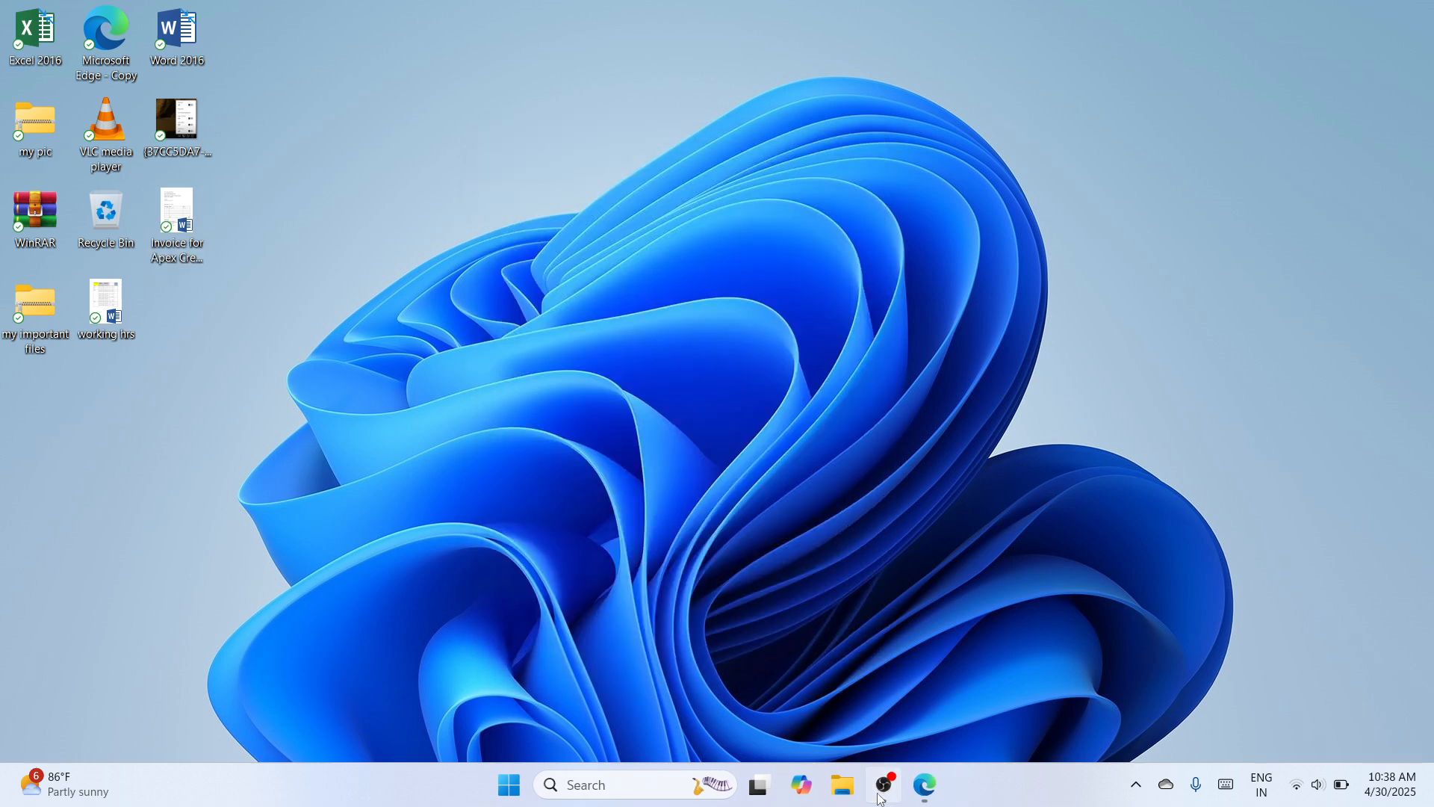